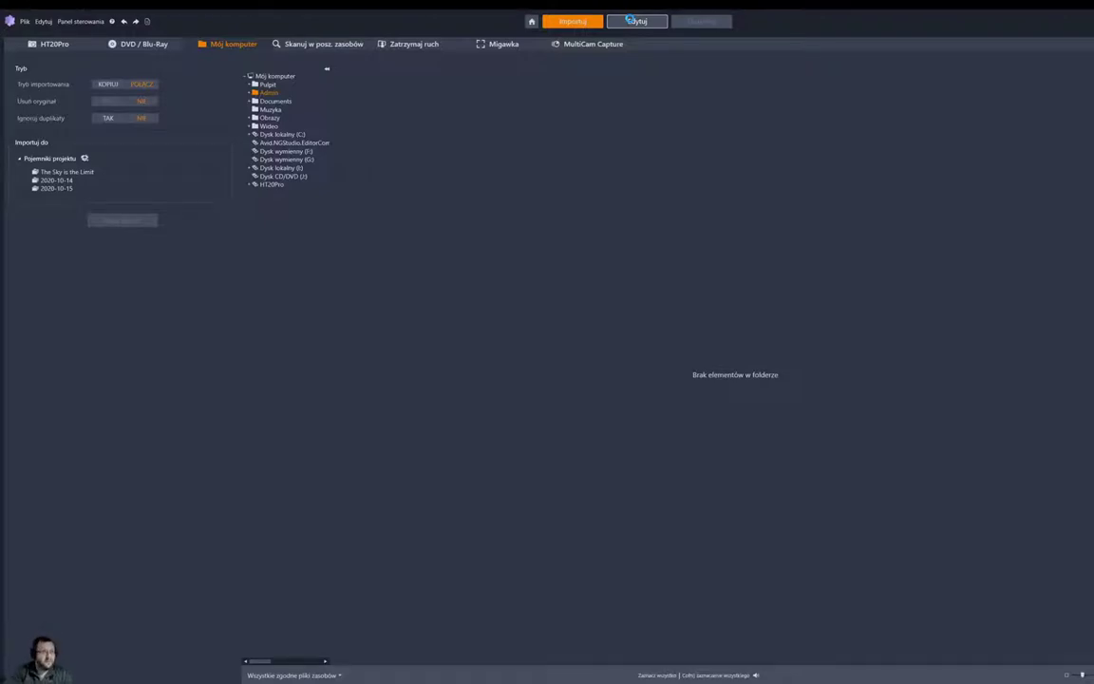
# - Switch to editing and remove the three 1-poczatek-ustawienia-programu-sketchup files and the intro-sketchup clip from the project bin
pyautogui.click(630, 20)
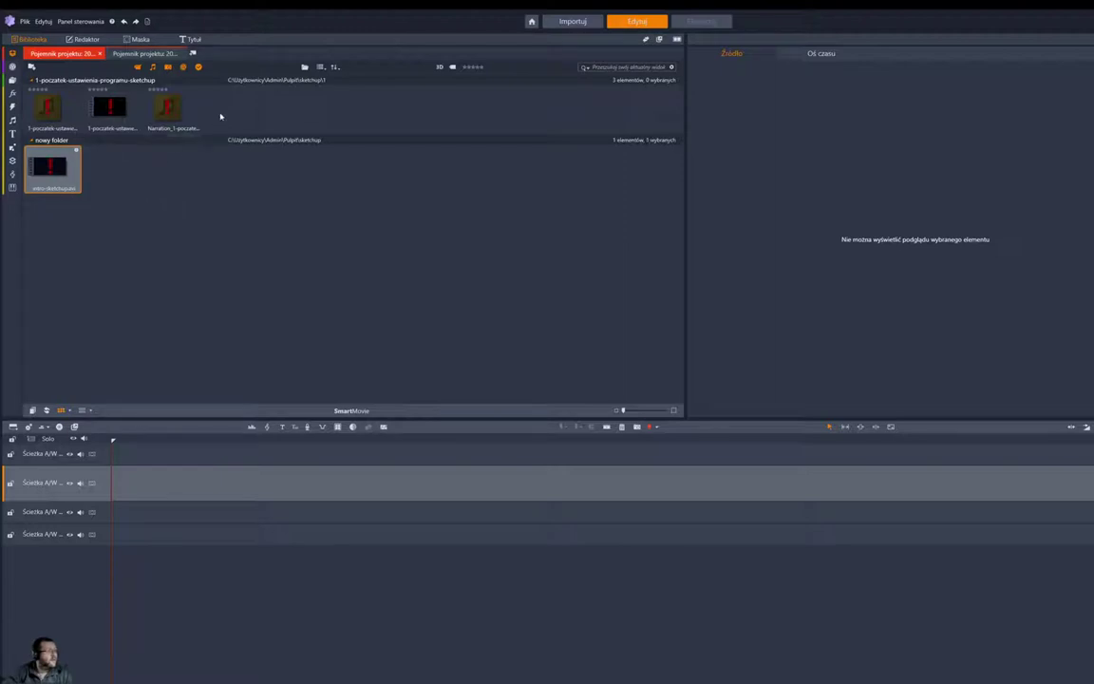
pyautogui.click(91, 115)
pyautogui.moveTo(203, 91); pyautogui.dragTo(42, 110)
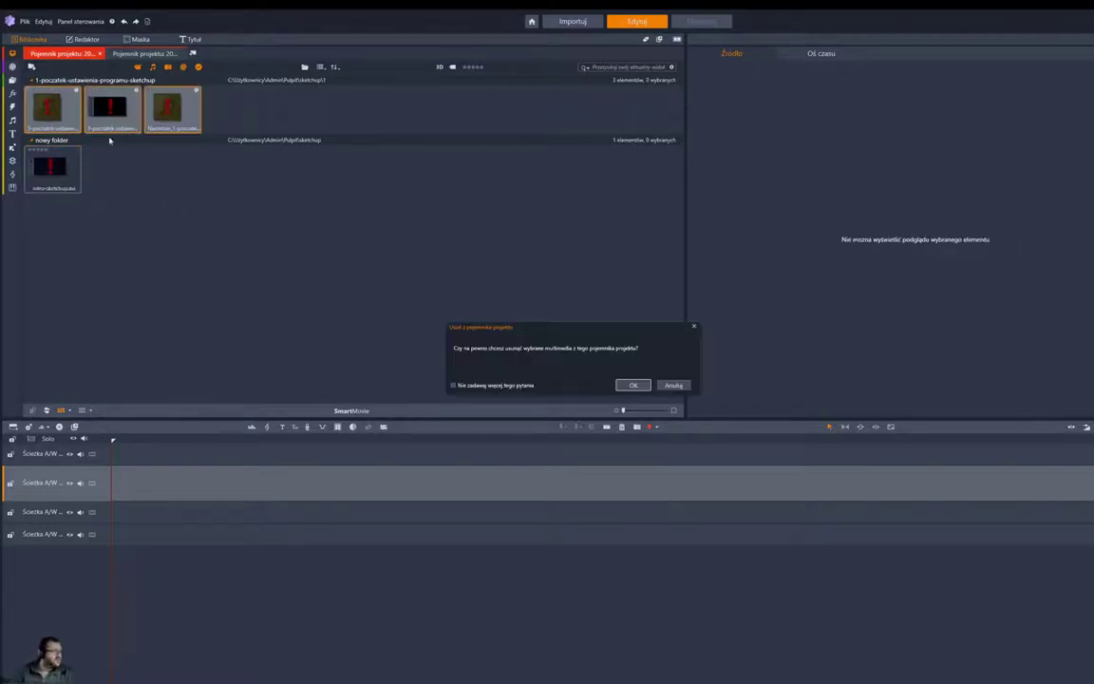
pyautogui.click(625, 385)
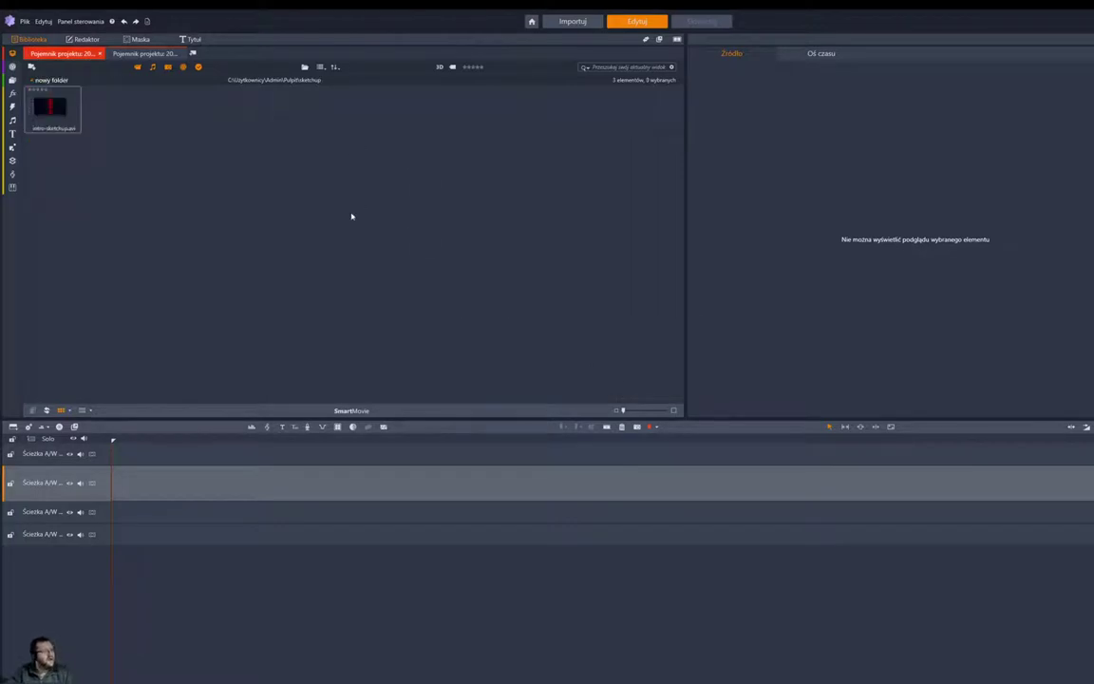
pyautogui.moveTo(58, 113)
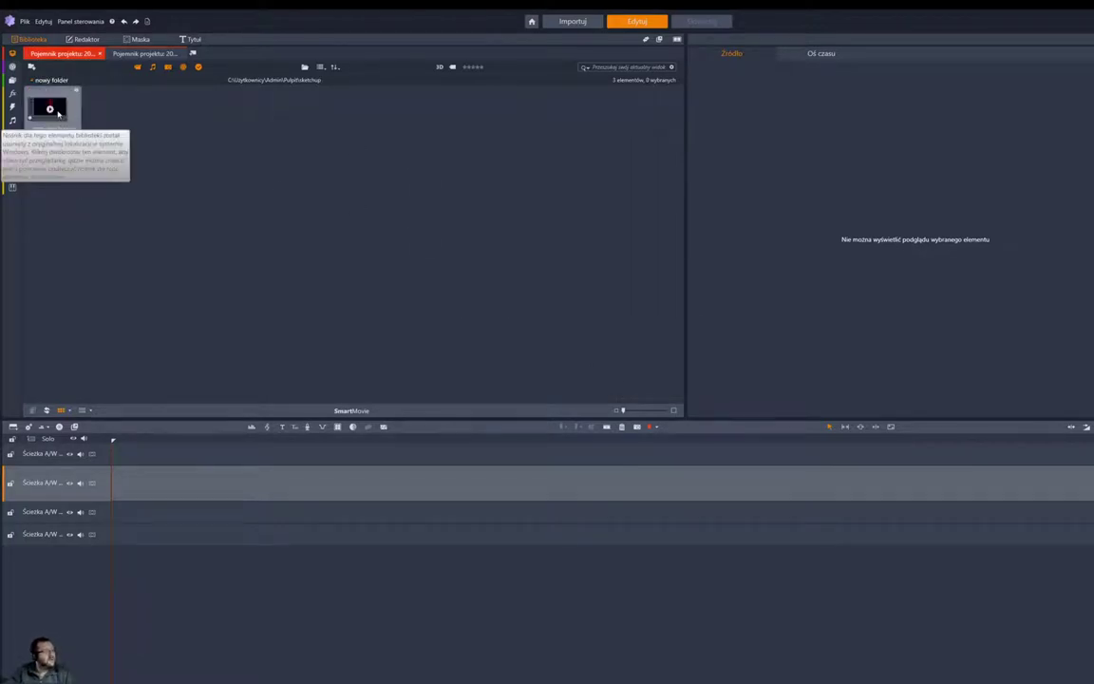
pyautogui.click(53, 109)
pyautogui.press('Delete')
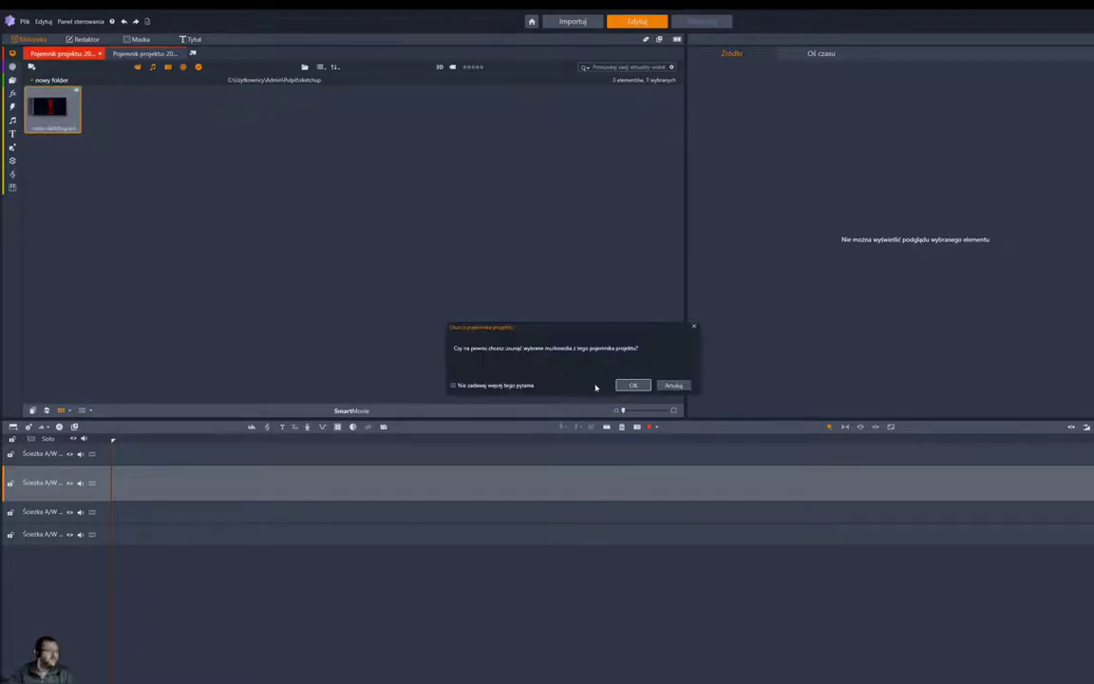
pyautogui.click(630, 386)
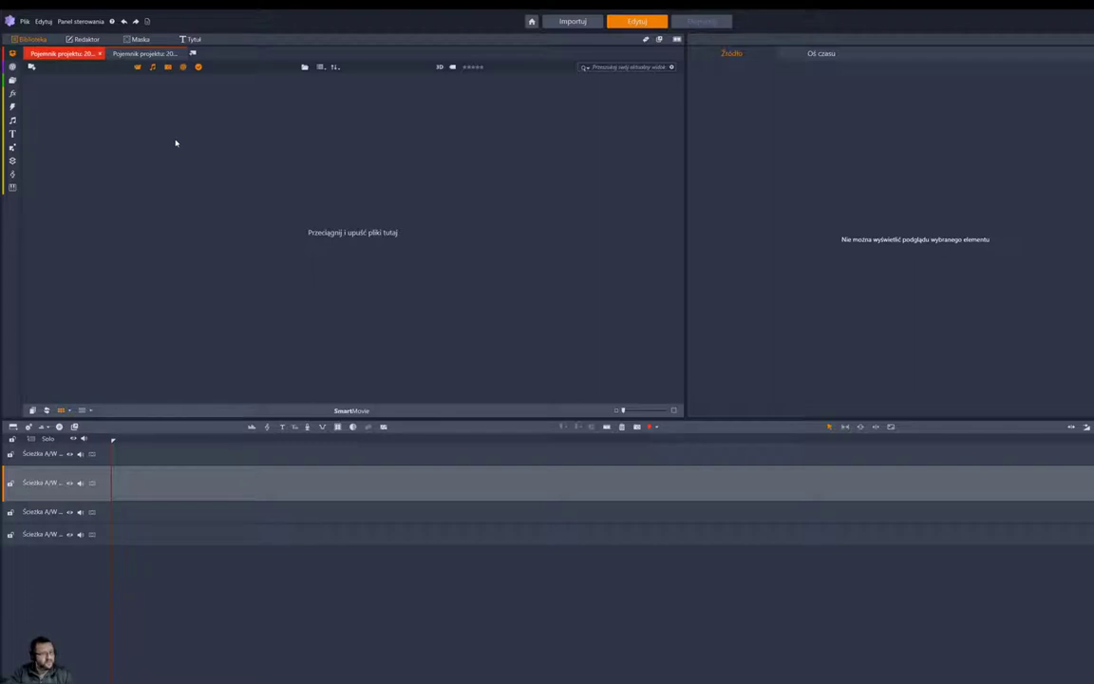
# - Check the list of project bins and close the second open project bin in the library
pyautogui.click(13, 54)
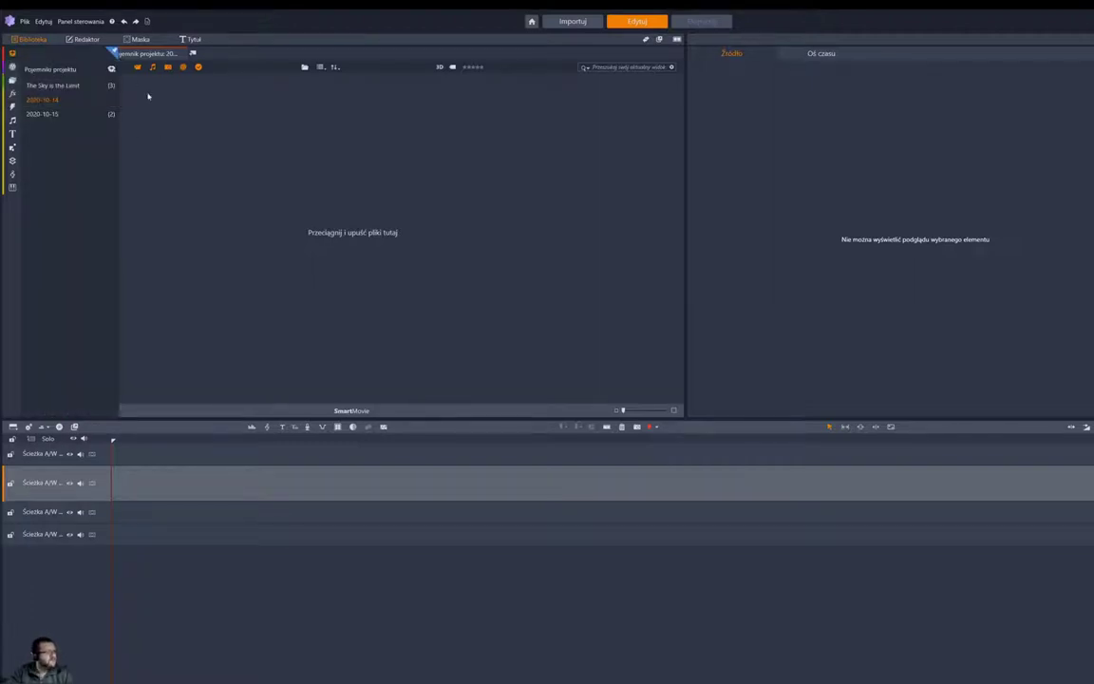
pyautogui.click(111, 67)
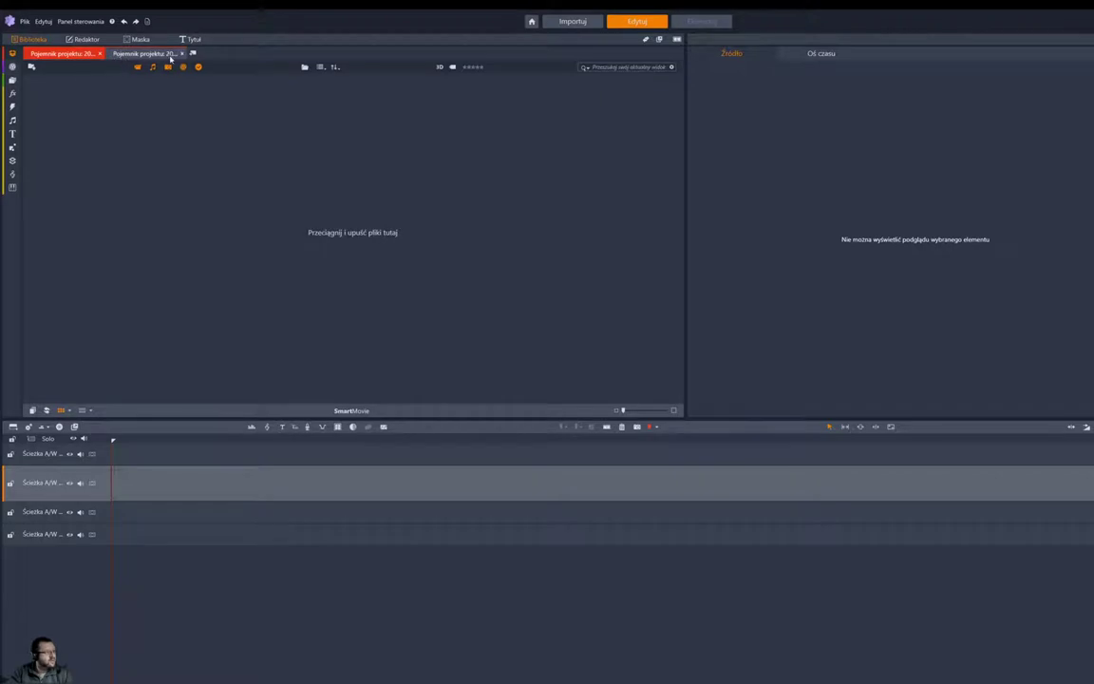
pyautogui.click(181, 54)
# - Look through the movie projects stored in the library
pyautogui.click(10, 54)
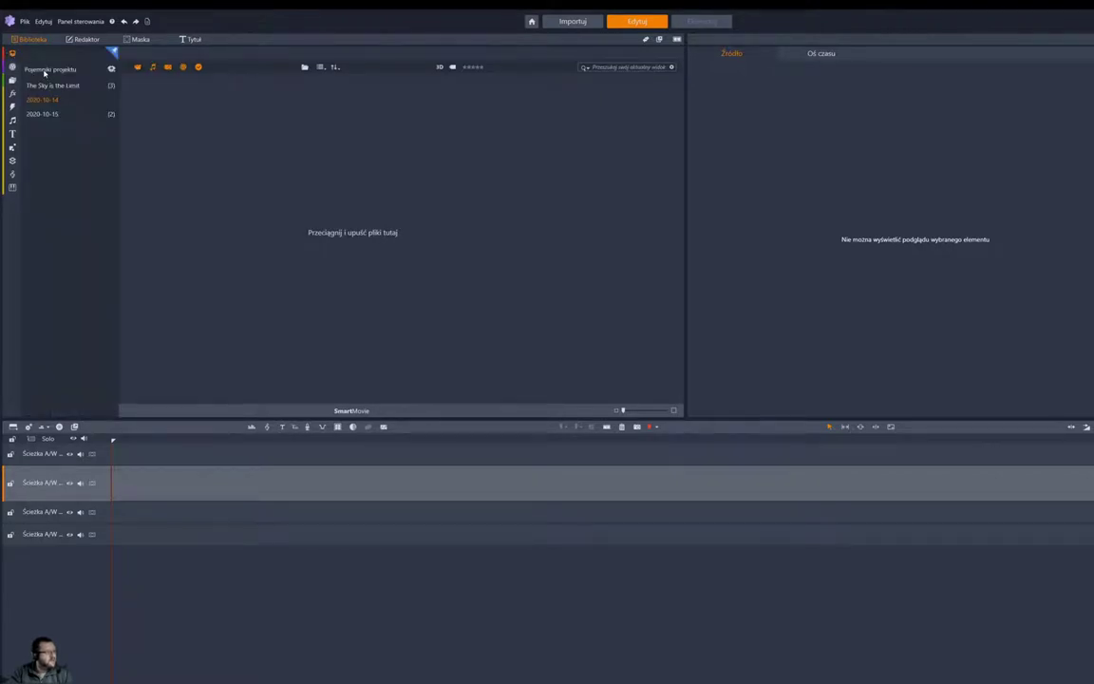
pyautogui.click(9, 78)
pyautogui.click(12, 67)
pyautogui.click(57, 77)
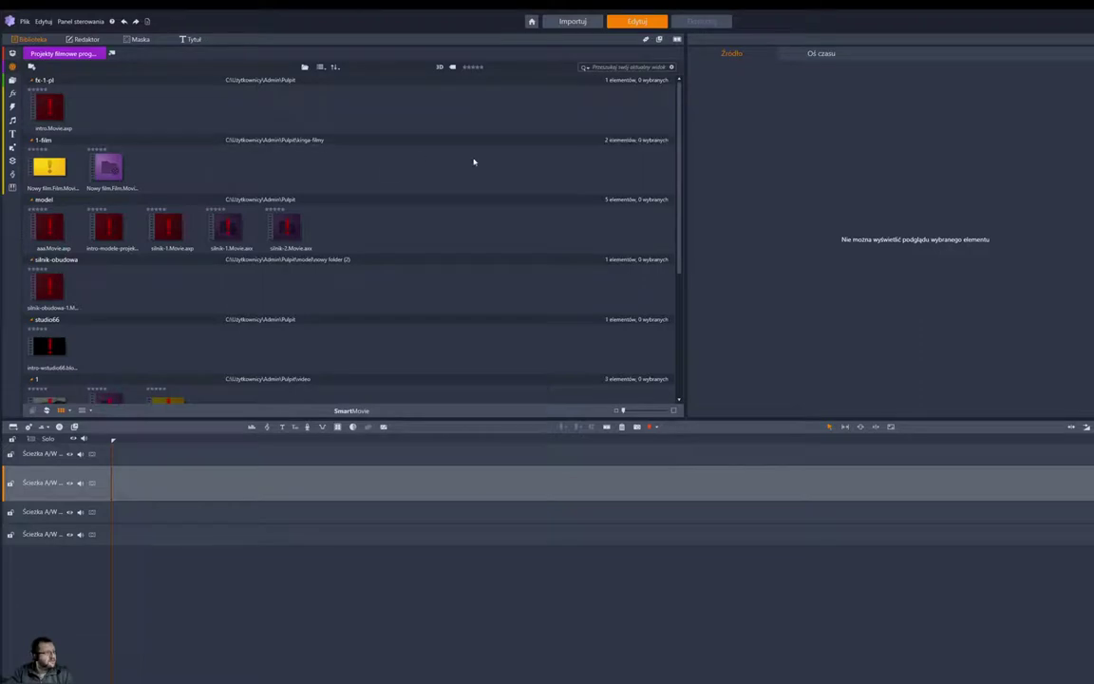
pyautogui.scroll(-3, 273, 179)
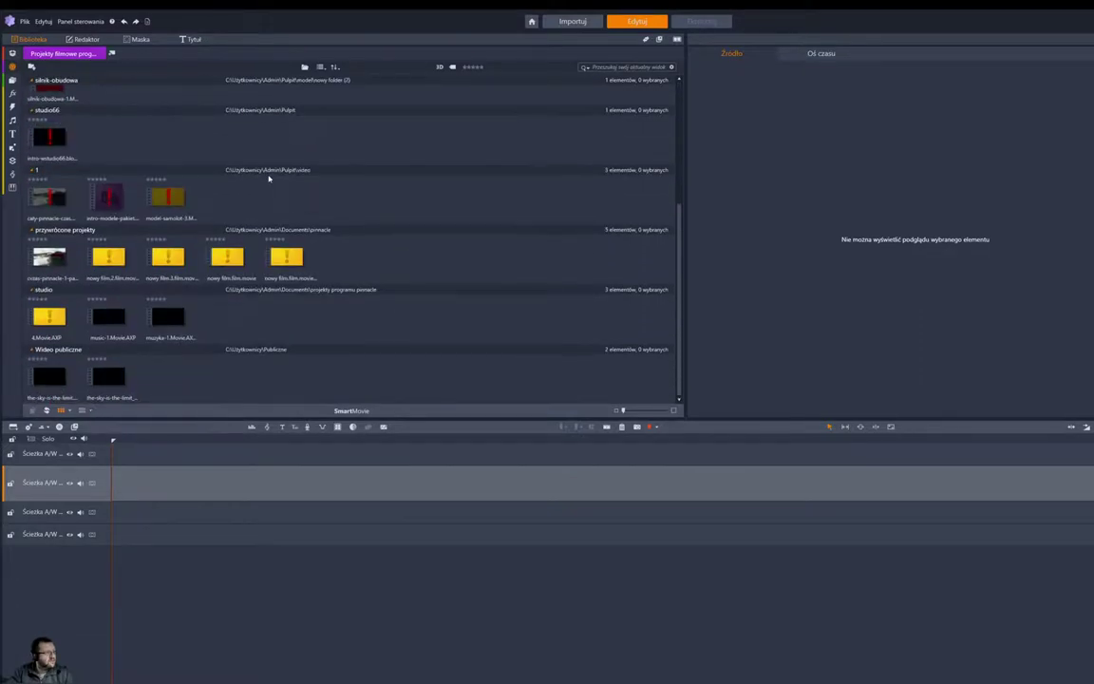
pyautogui.scroll(3, 269, 179)
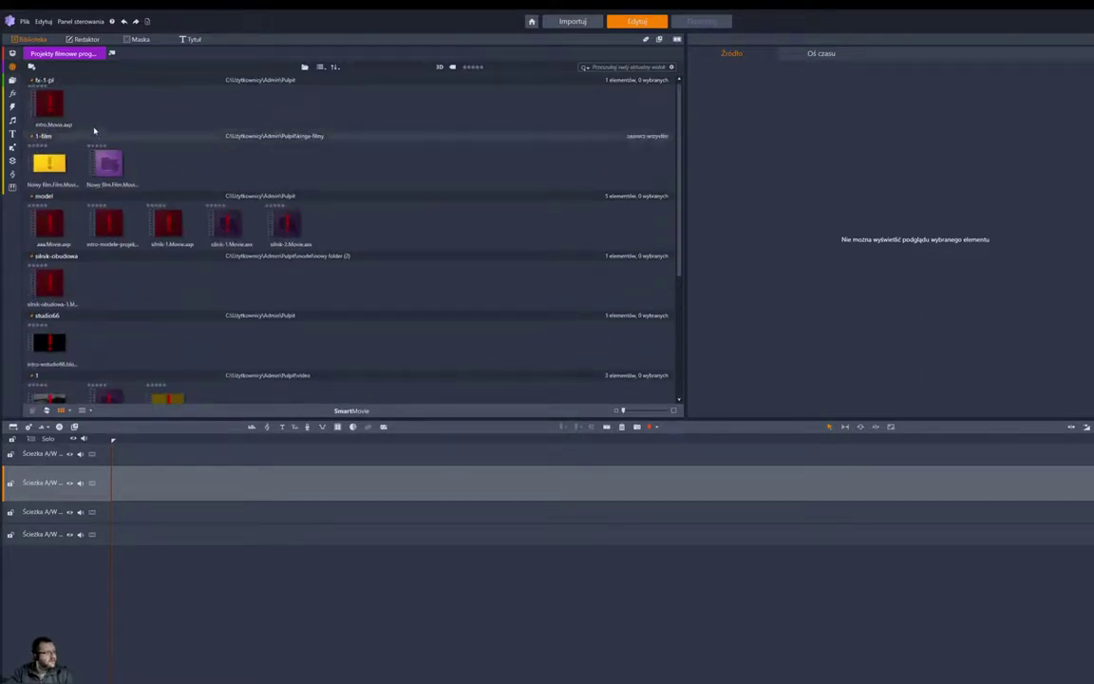
# - View the latest import collection and look through the effects library from 2D-3D to Stereoskopowe
pyautogui.click(43, 85)
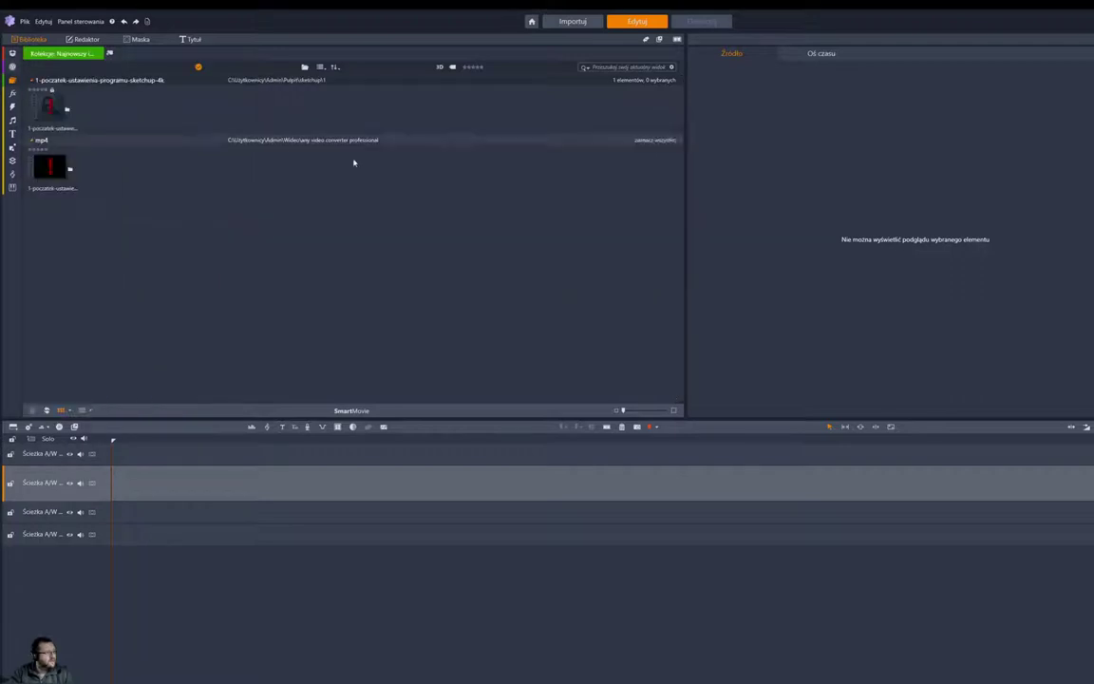
pyautogui.click(15, 95)
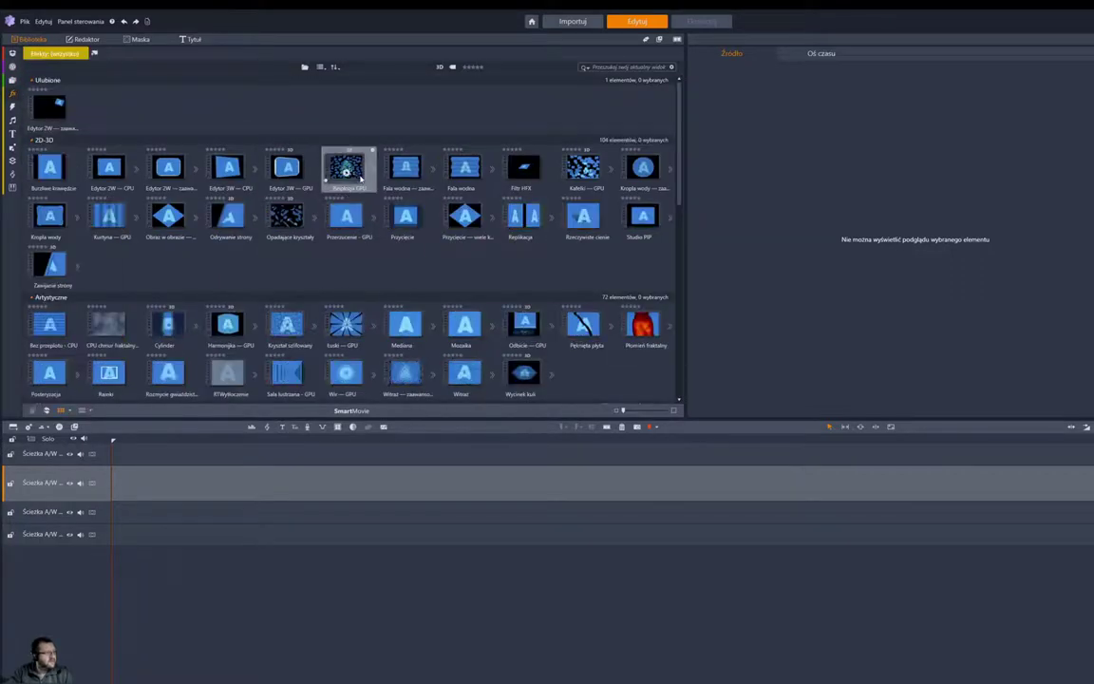
pyautogui.scroll(-10, 304, 228)
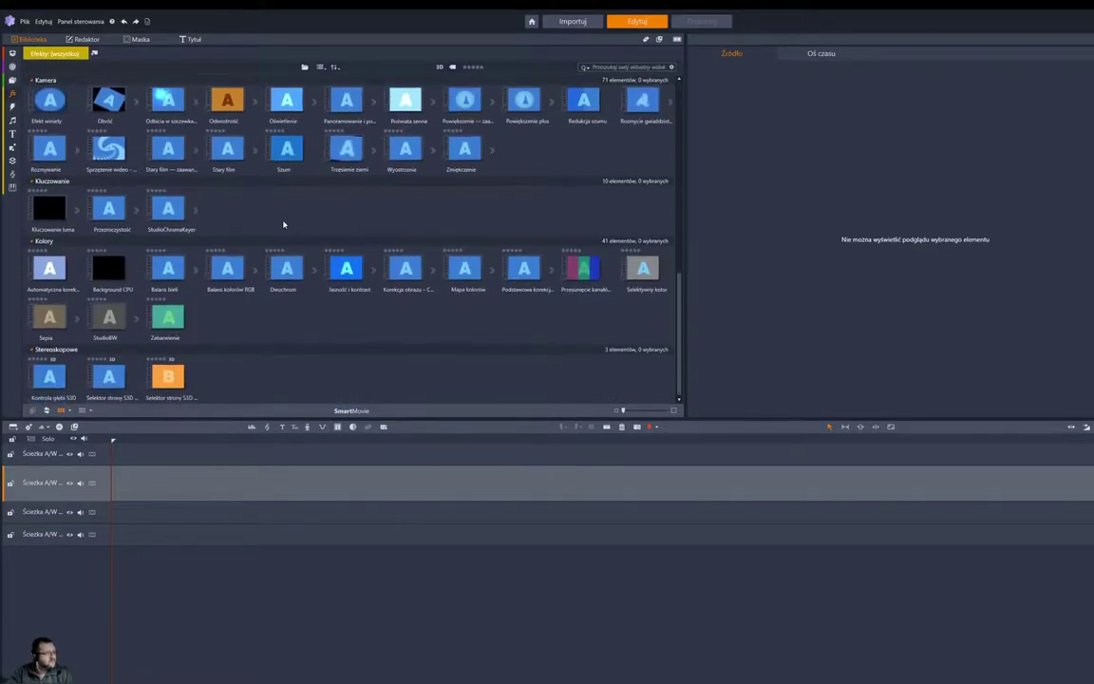
pyautogui.scroll(8, 283, 224)
# - View the transitions and sound effects in the library and preview the Chichot sound
pyautogui.click(13, 106)
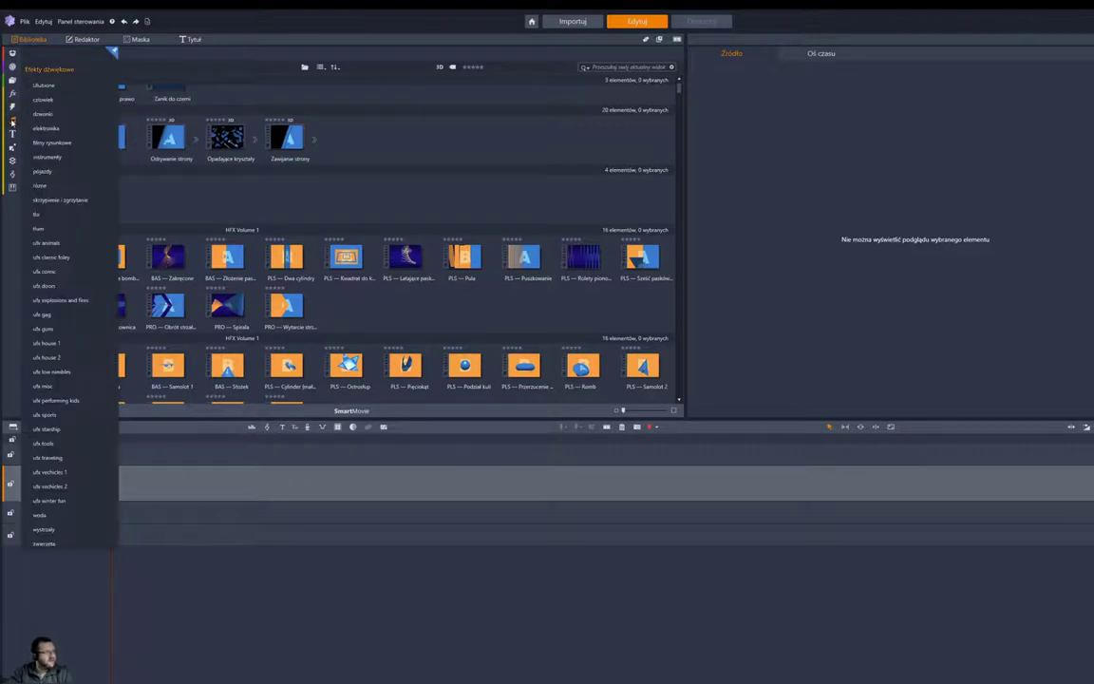
pyautogui.click(12, 118)
pyautogui.moveTo(24, 139)
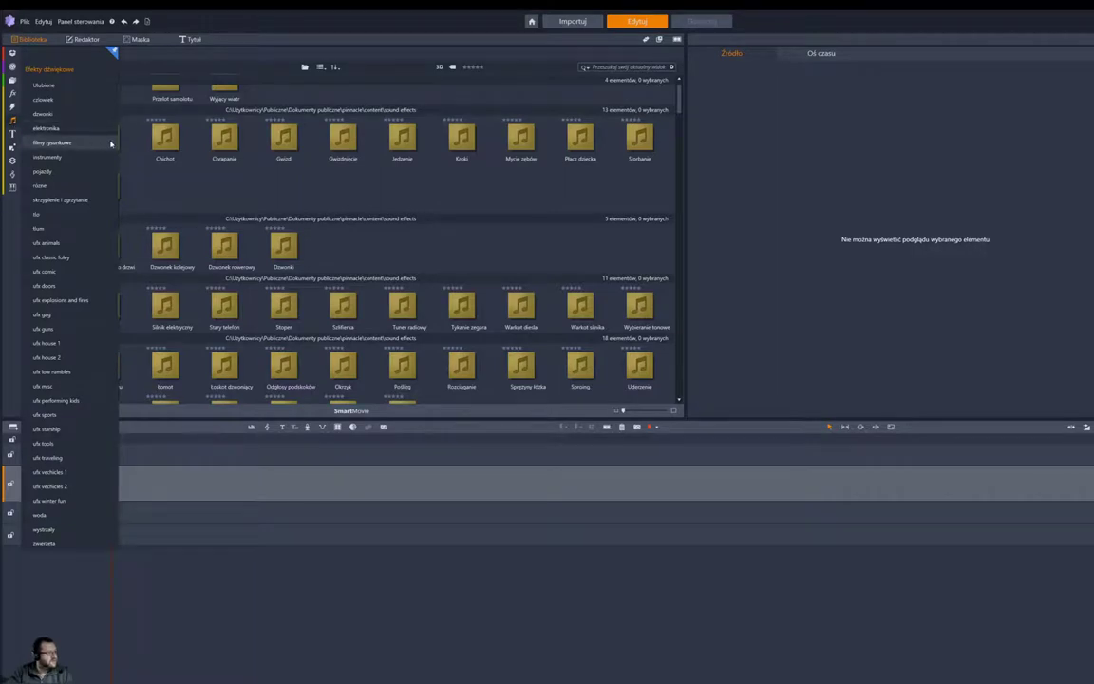
pyautogui.click(164, 142)
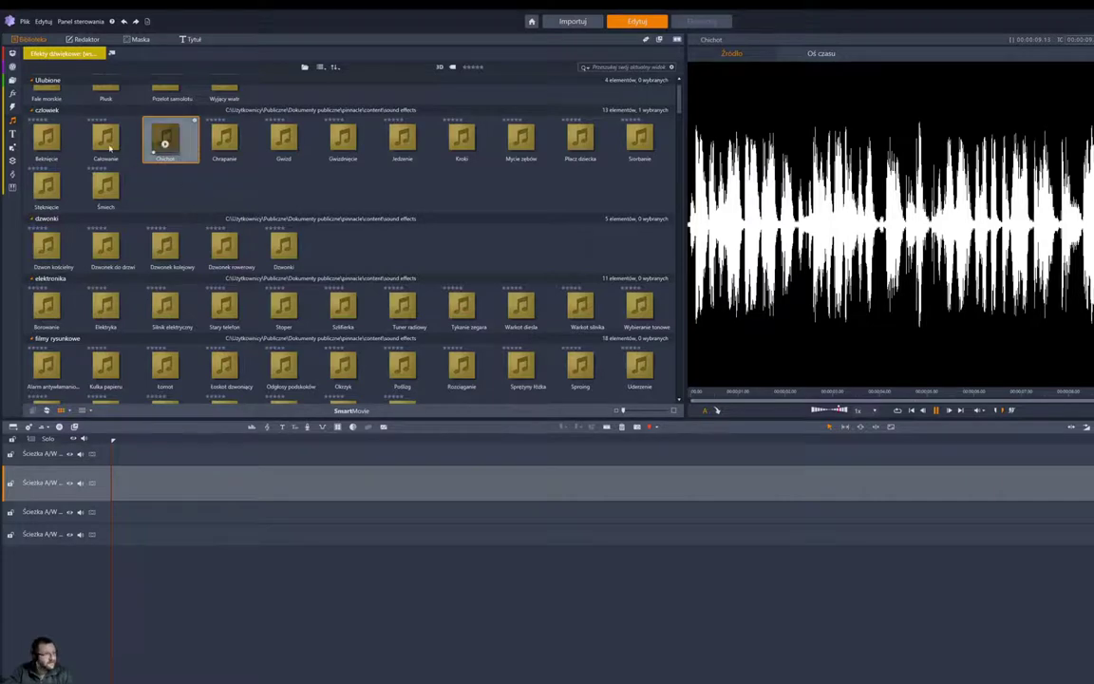
# - Look through the title presets in the library, including the 3D, Creative Pack V1 and Standard groups
pyautogui.click(12, 134)
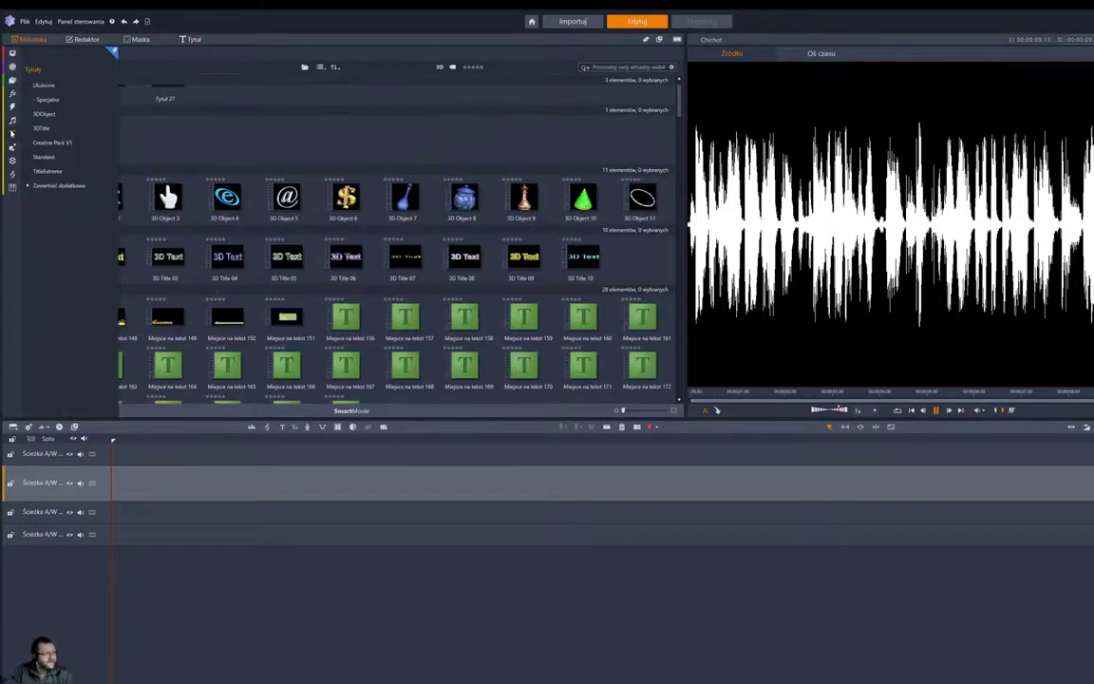
pyautogui.scroll(-15, 439, 275)
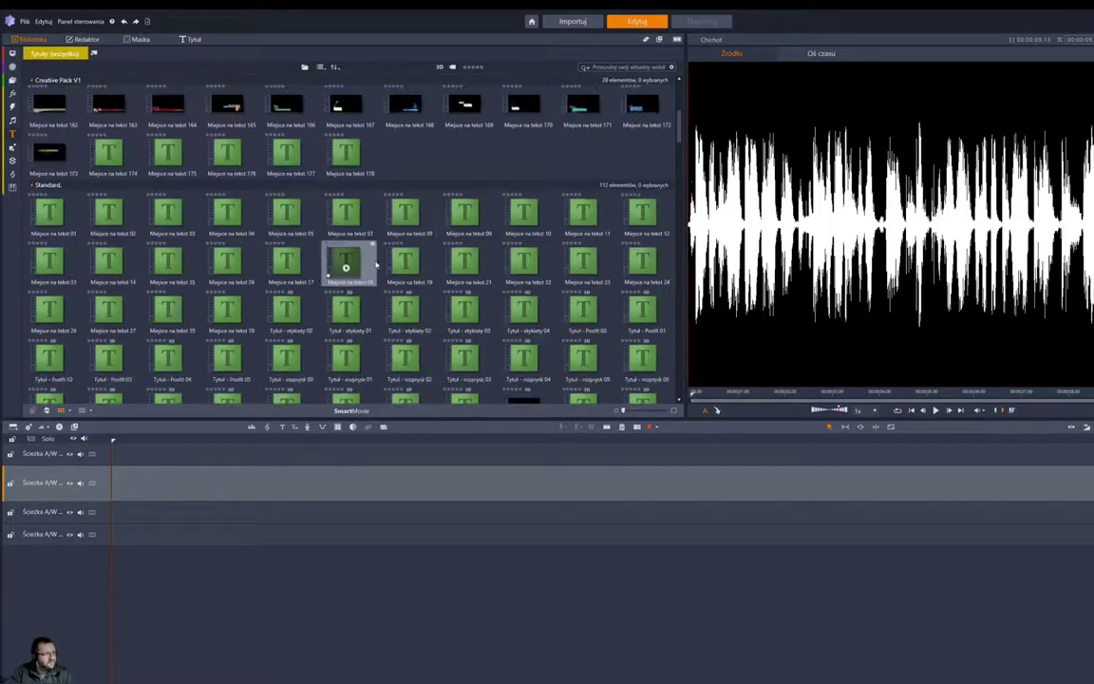
pyautogui.scroll(2, 354, 258)
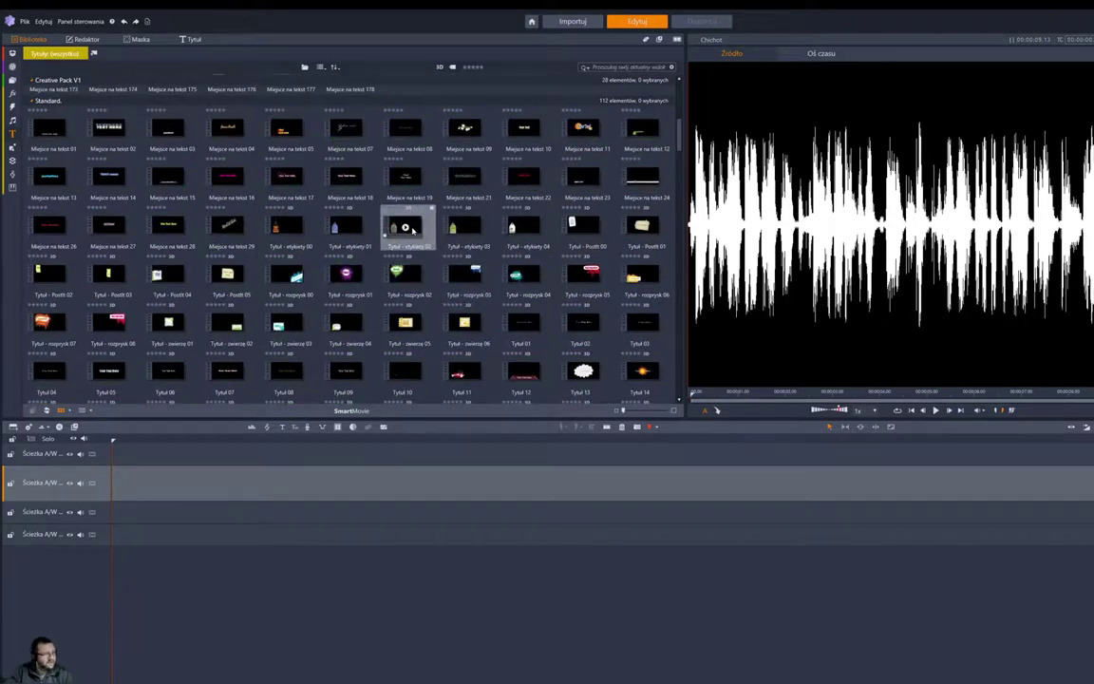
pyautogui.scroll(5, 414, 228)
pyautogui.scroll(3, 376, 300)
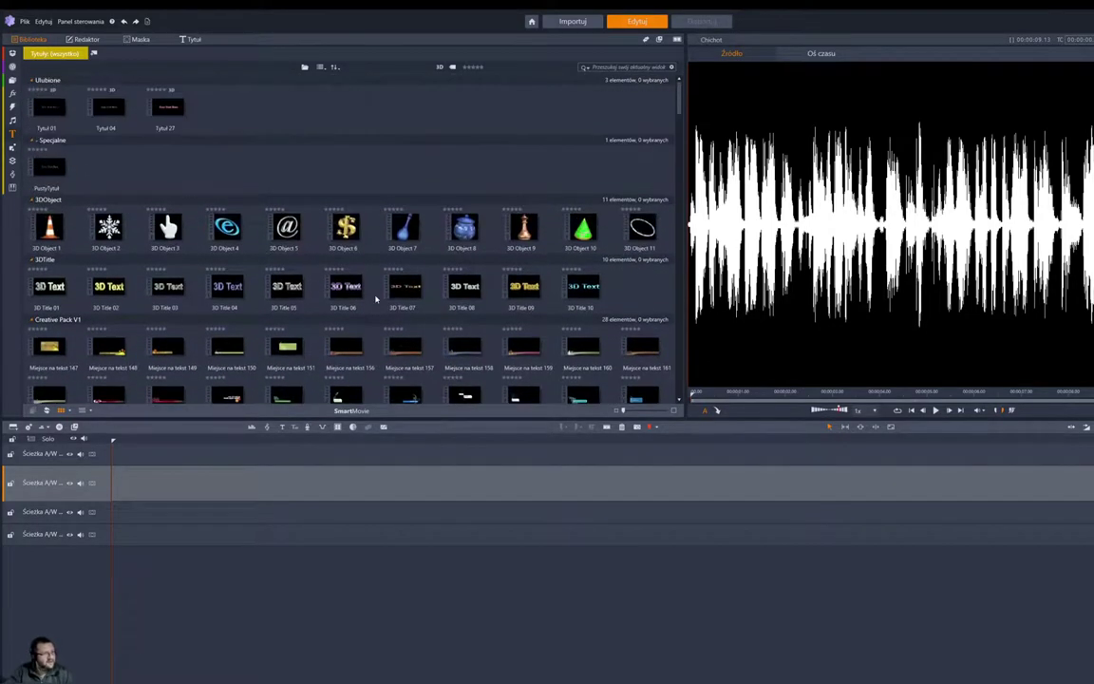
pyautogui.scroll(-5, 285, 304)
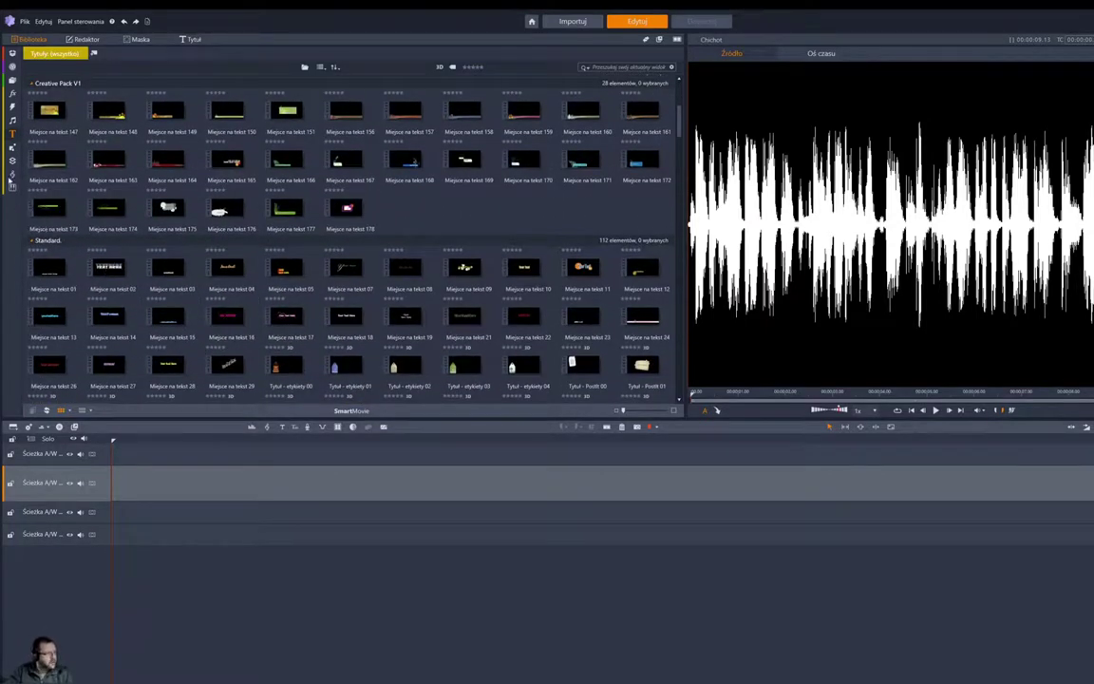
# - Browse the montage templates and preview the 01 - Otwarcie template of the Aerodynamiczne theme
pyautogui.click(12, 150)
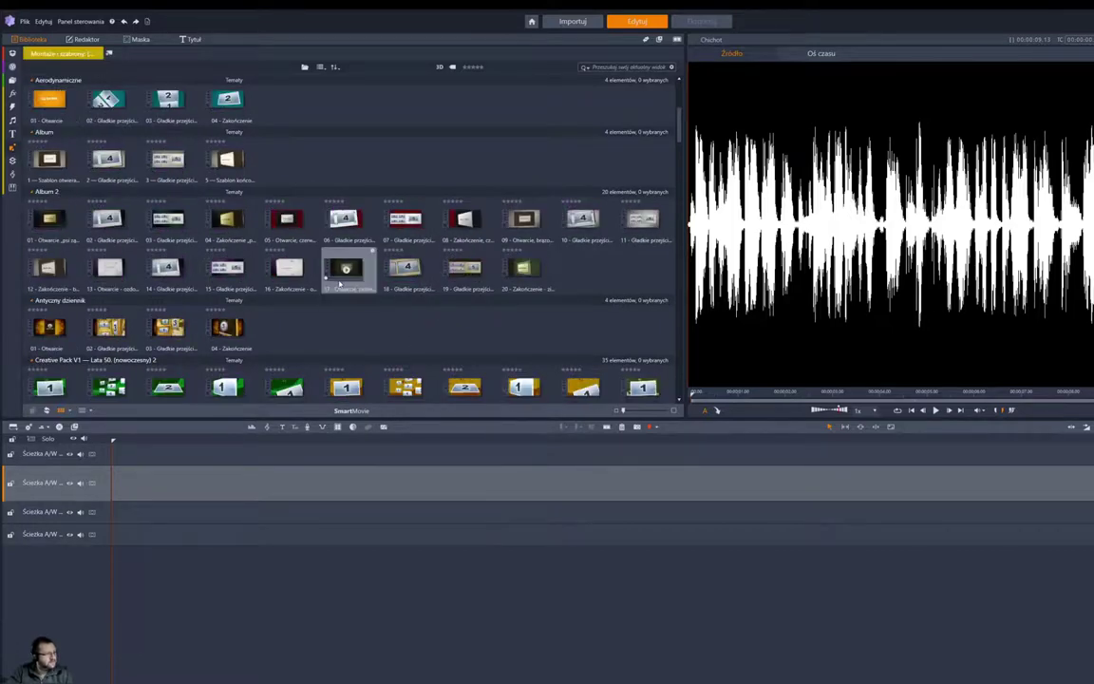
pyautogui.scroll(-3, 332, 309)
pyautogui.scroll(3, 343, 290)
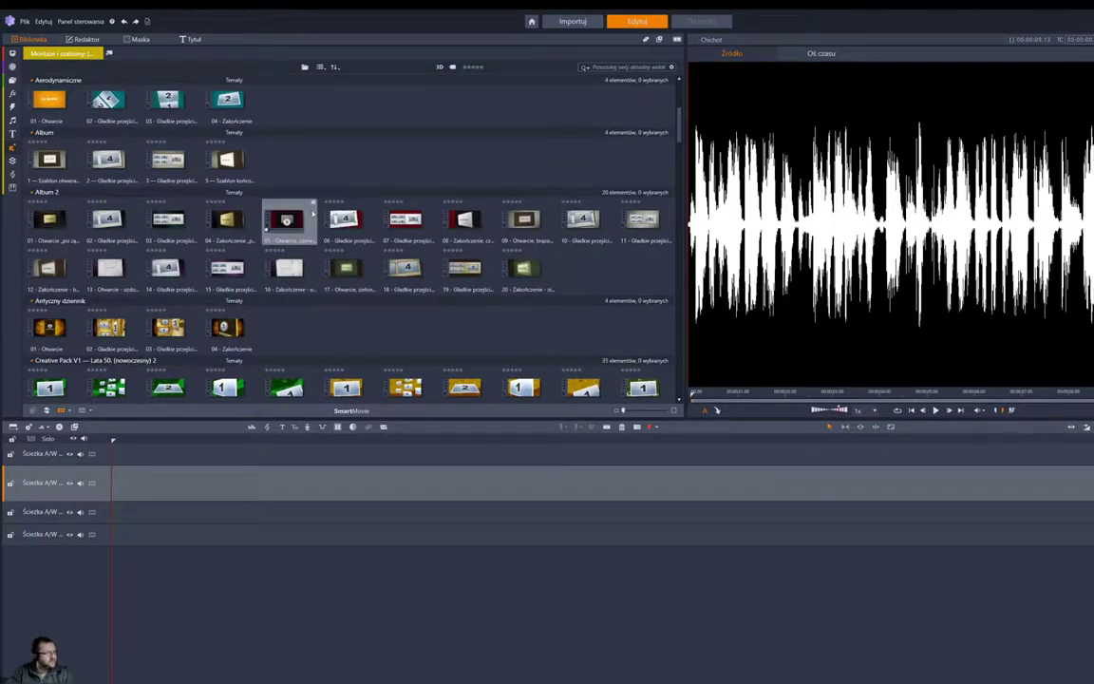
pyautogui.click(50, 101)
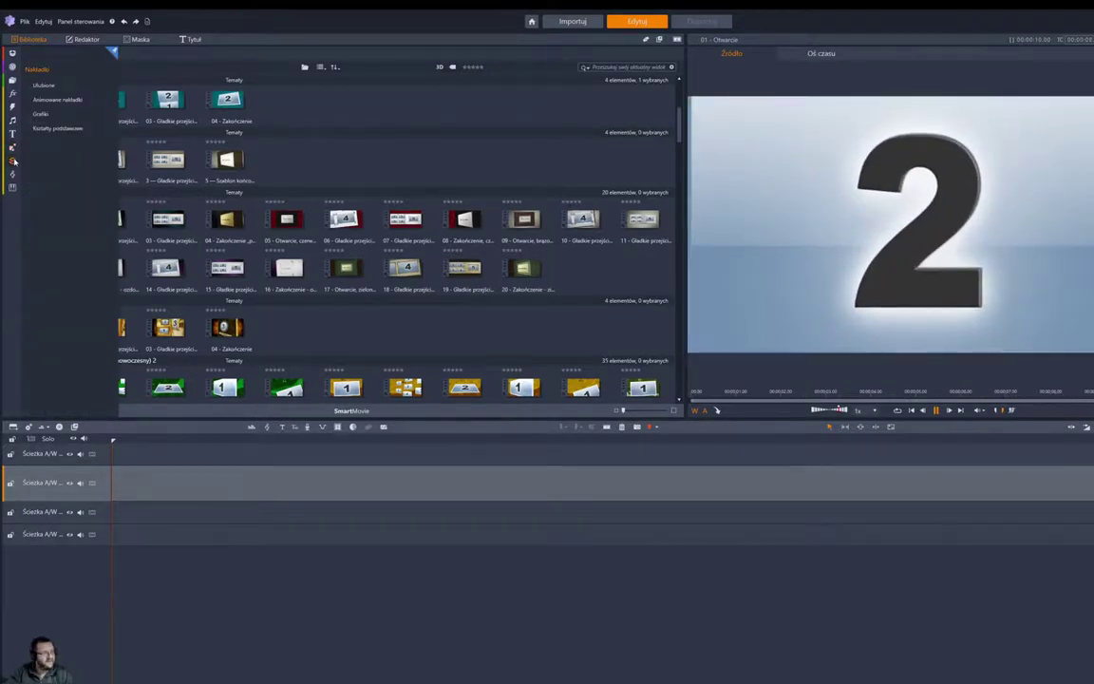
# - Preview the 50sMod_Frame1button arrow in the overlays library and look through the rest of the basic shapes
pyautogui.click(14, 162)
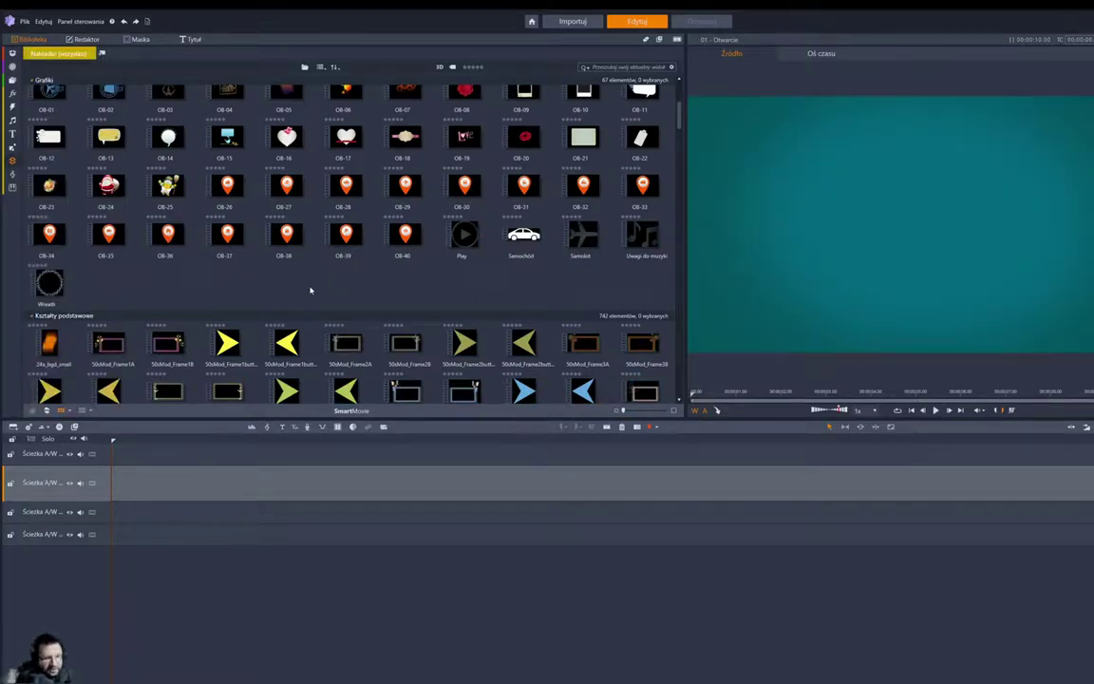
pyautogui.click(227, 342)
pyautogui.moveTo(15, 180)
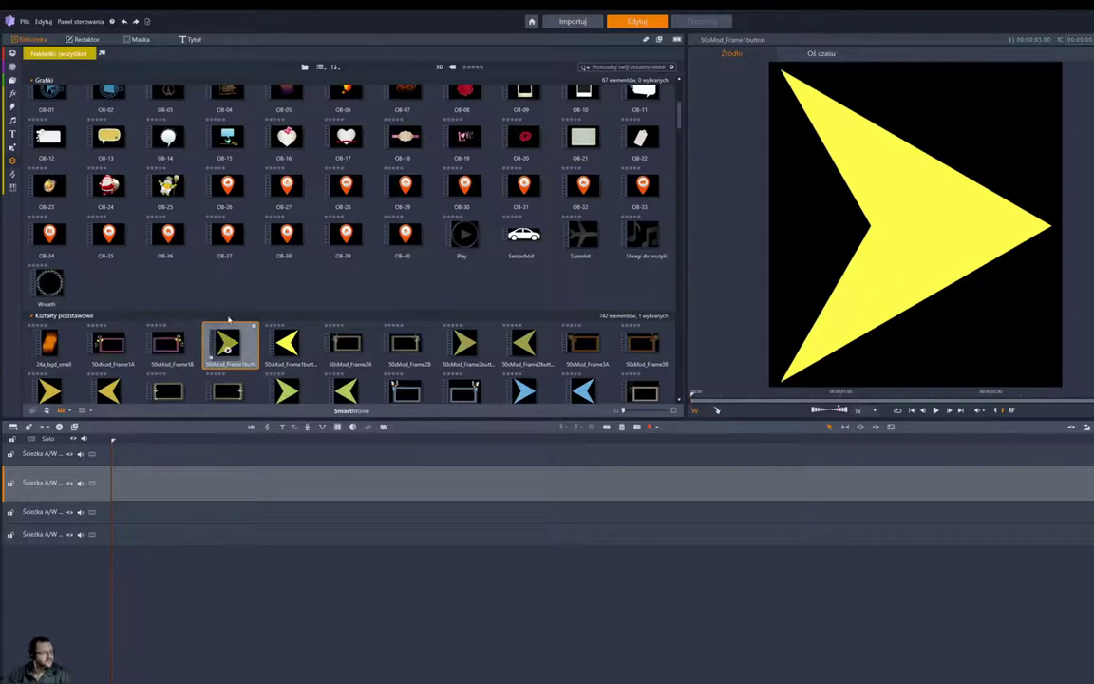
pyautogui.scroll(-5, 281, 303)
pyautogui.scroll(-10, 281, 321)
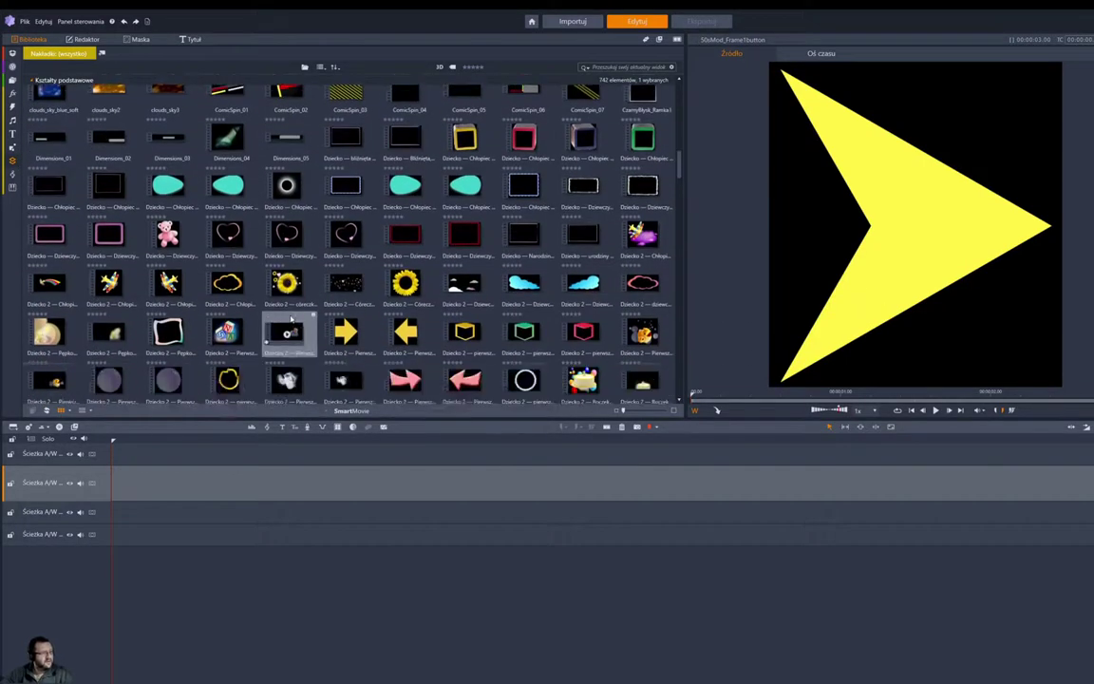
pyautogui.scroll(-10, 290, 320)
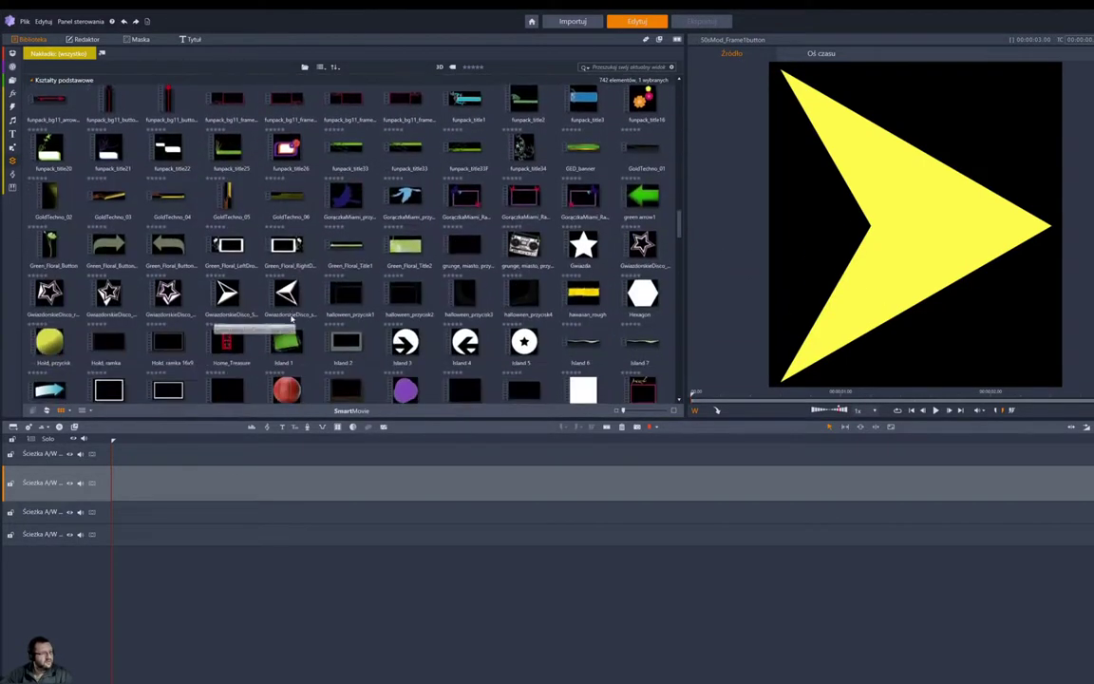
pyautogui.scroll(-10, 291, 319)
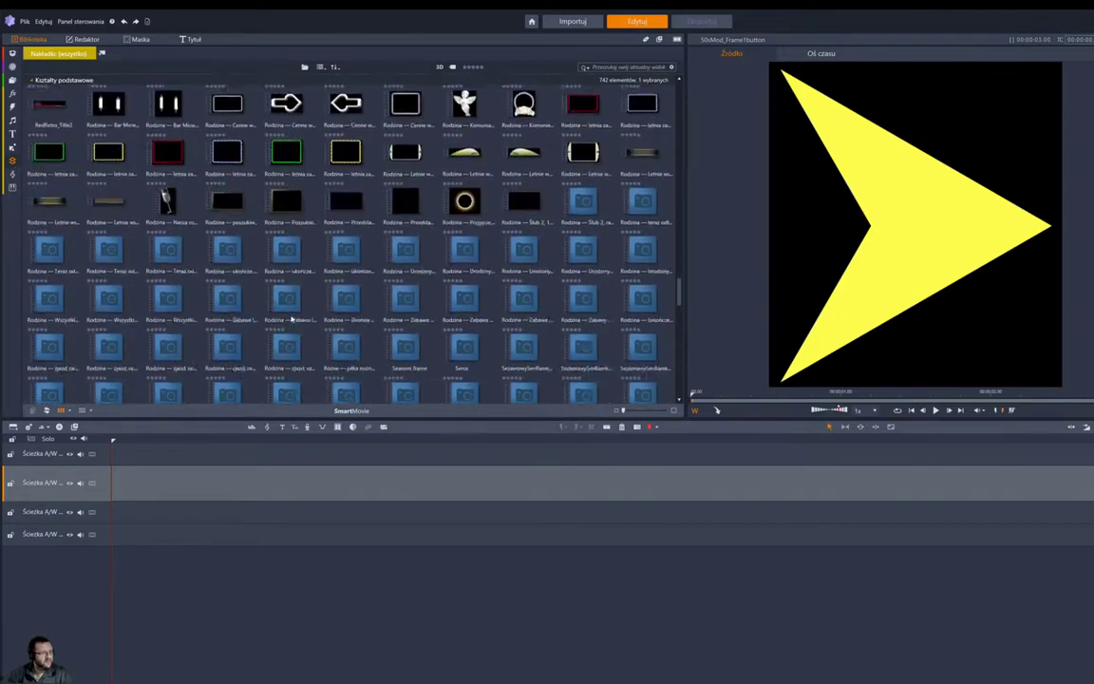
pyautogui.scroll(-10, 290, 320)
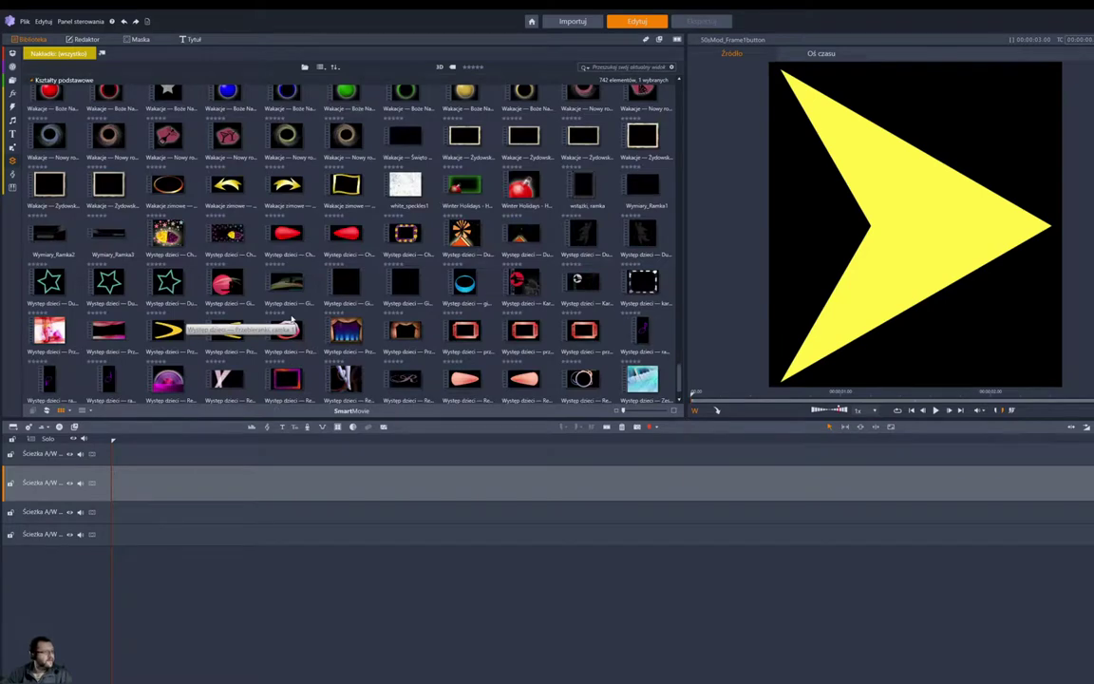
pyautogui.scroll(10, 291, 319)
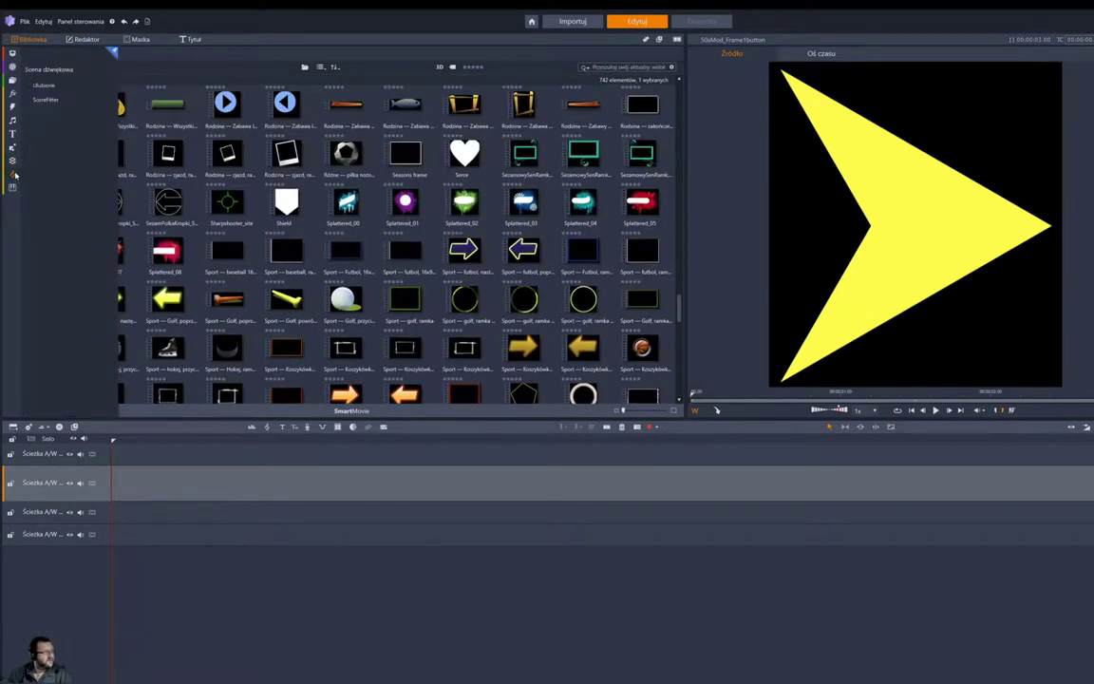
# - View the ScoreFitter music and the Triple Scoop Music collection in the library
pyautogui.click(15, 174)
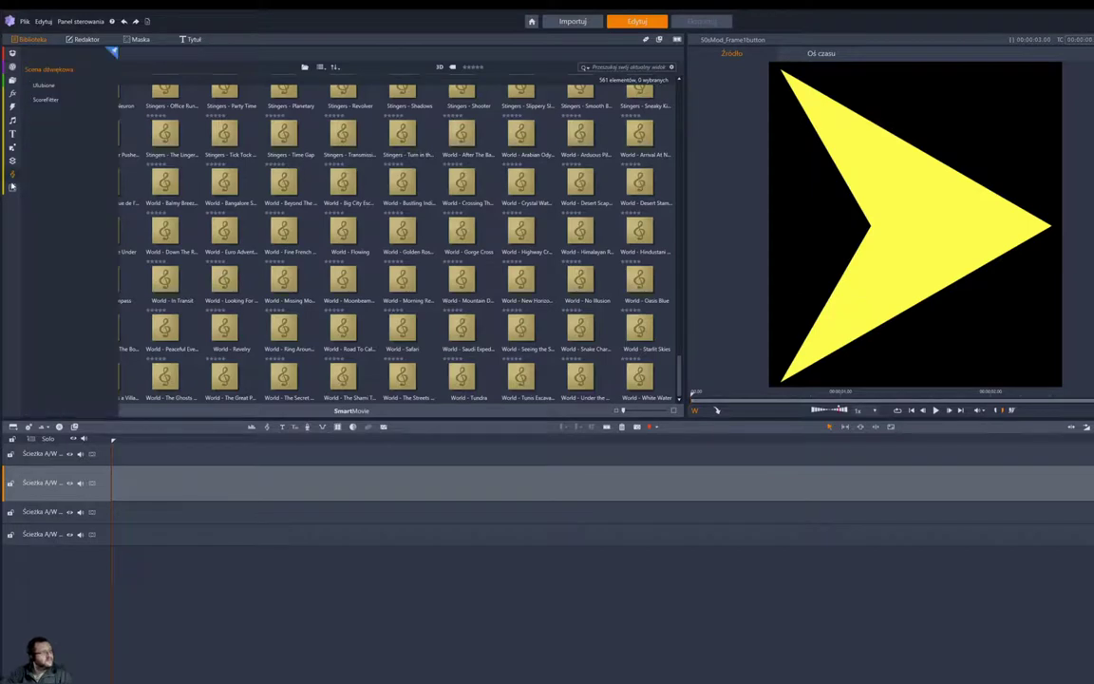
pyautogui.click(14, 189)
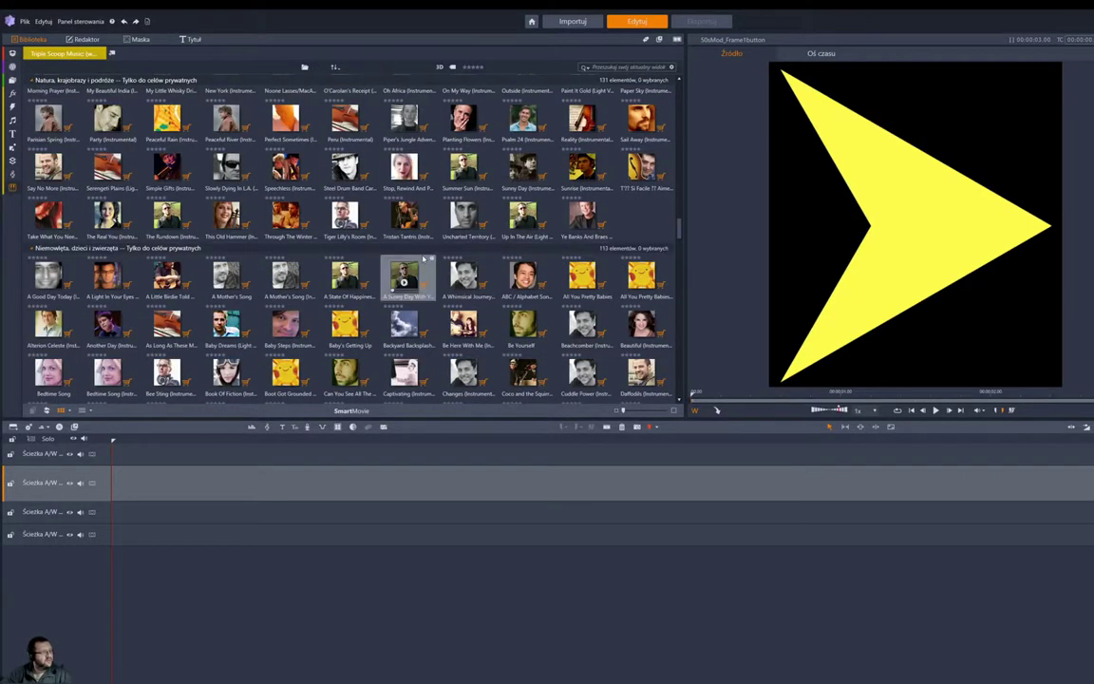
# - Look through the Triple Scoop Music categories, including nature, travel, babies, children and animals, and return to the love songs
pyautogui.scroll(-5, 408, 255)
pyautogui.scroll(-3, 424, 259)
pyautogui.scroll(2, 512, 251)
pyautogui.moveTo(682, 266); pyautogui.dragTo(682, 82)
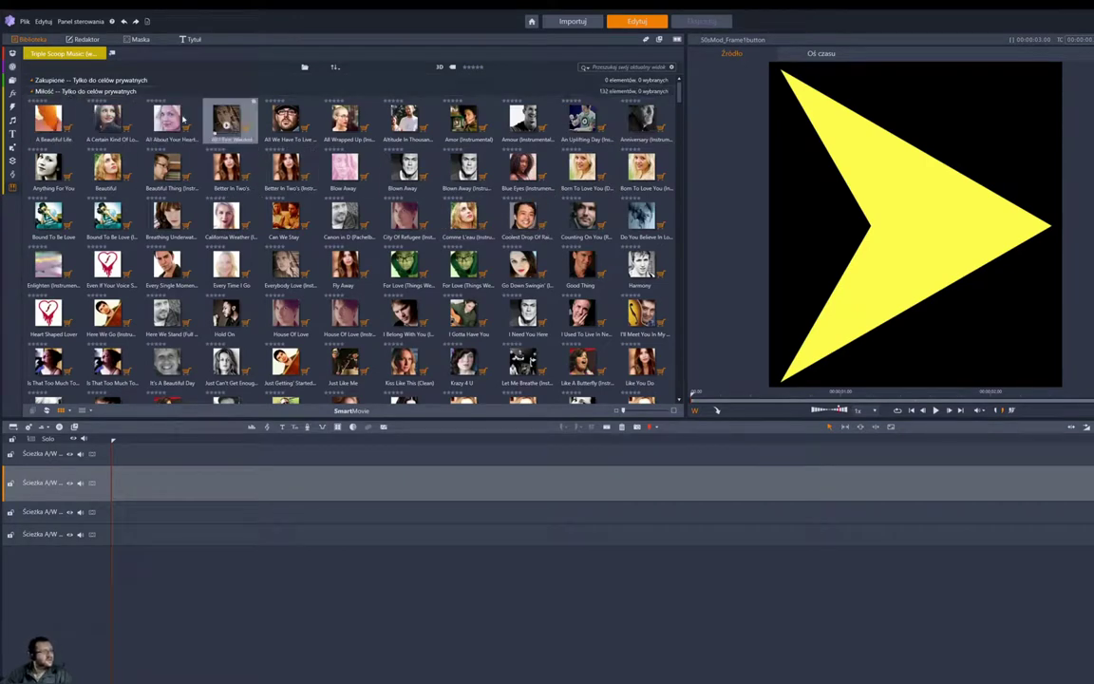
# - View the project bins and the project list in the library, and show the collection of the newest imports
pyautogui.click(12, 53)
pyautogui.click(52, 85)
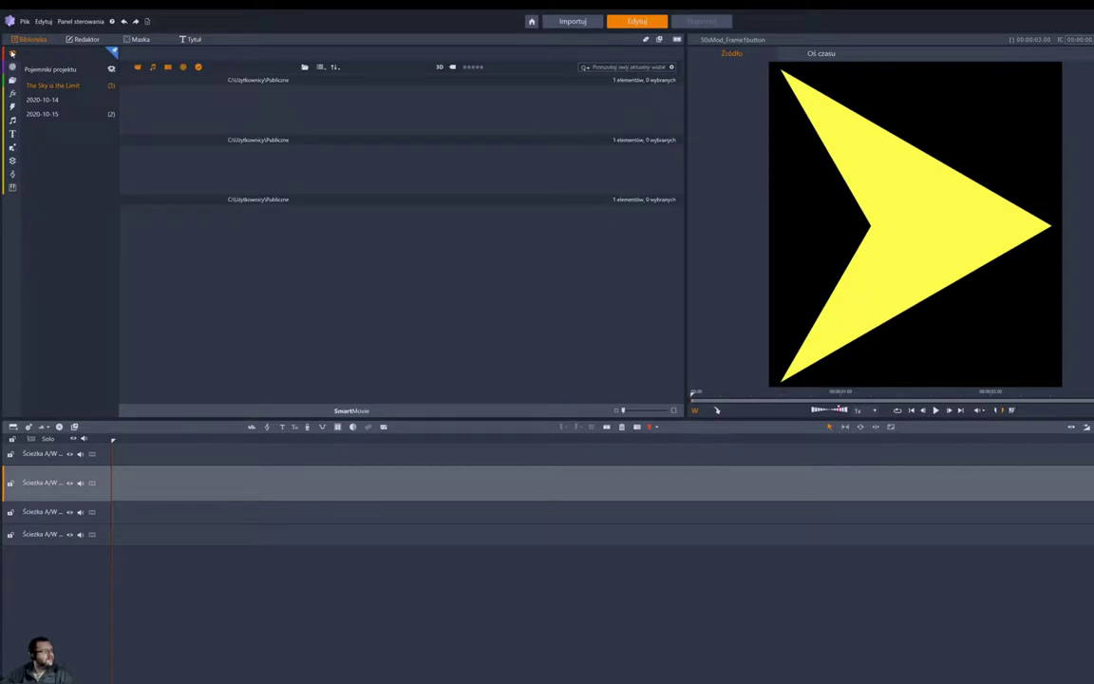
pyautogui.click(13, 81)
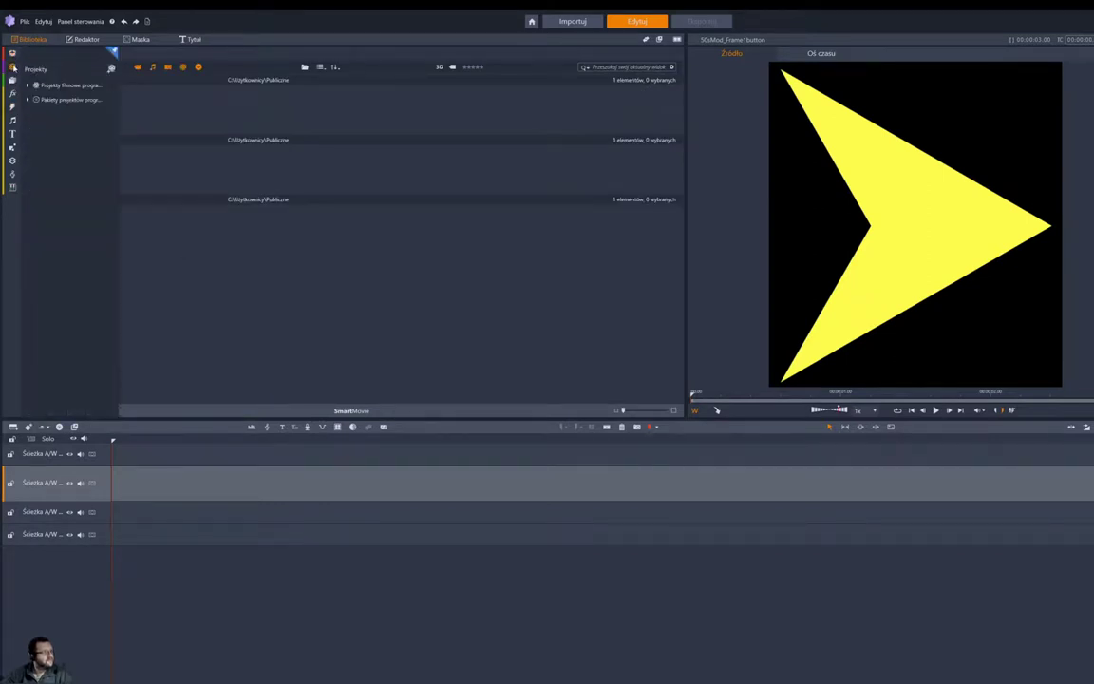
pyautogui.click(57, 85)
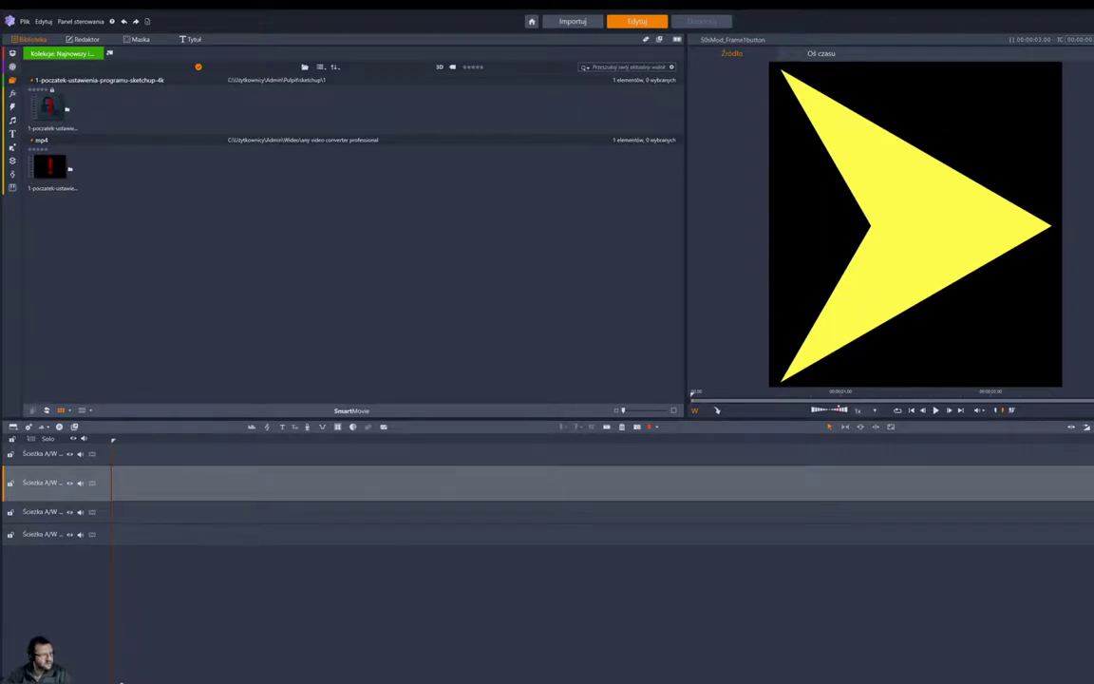
# - Look at the uppermost track's options for inserting a new track, and briefly show the audio mixer on the timeline
pyautogui.rightClick(46, 455)
pyautogui.moveTo(95, 463)
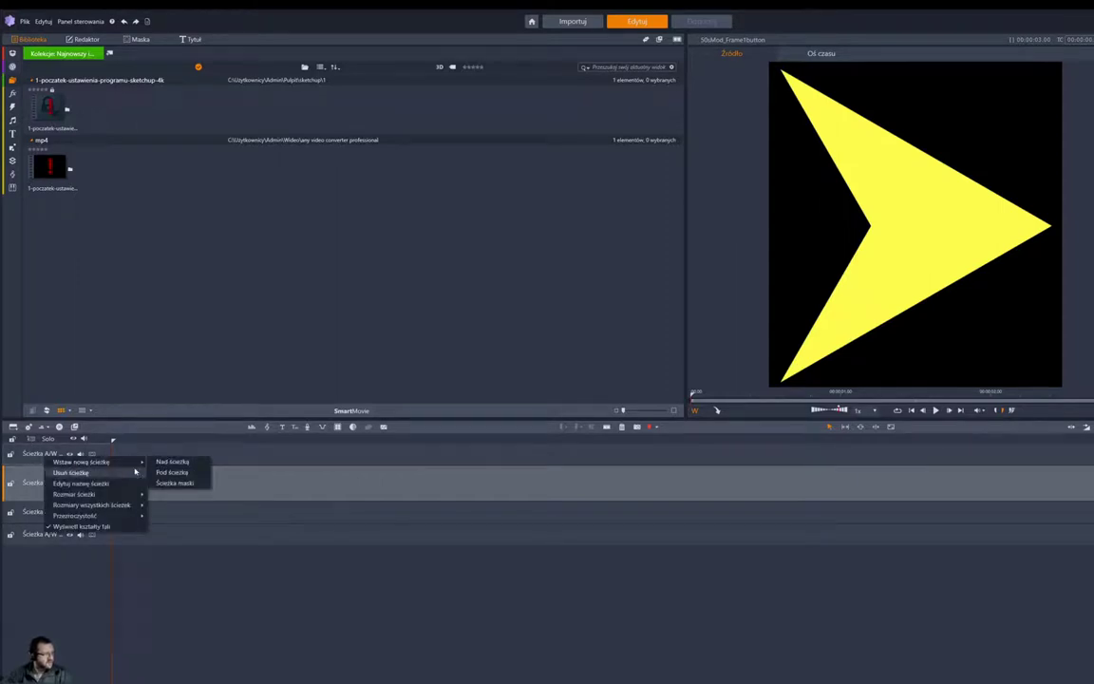
pyautogui.click(248, 428)
pyautogui.click(252, 427)
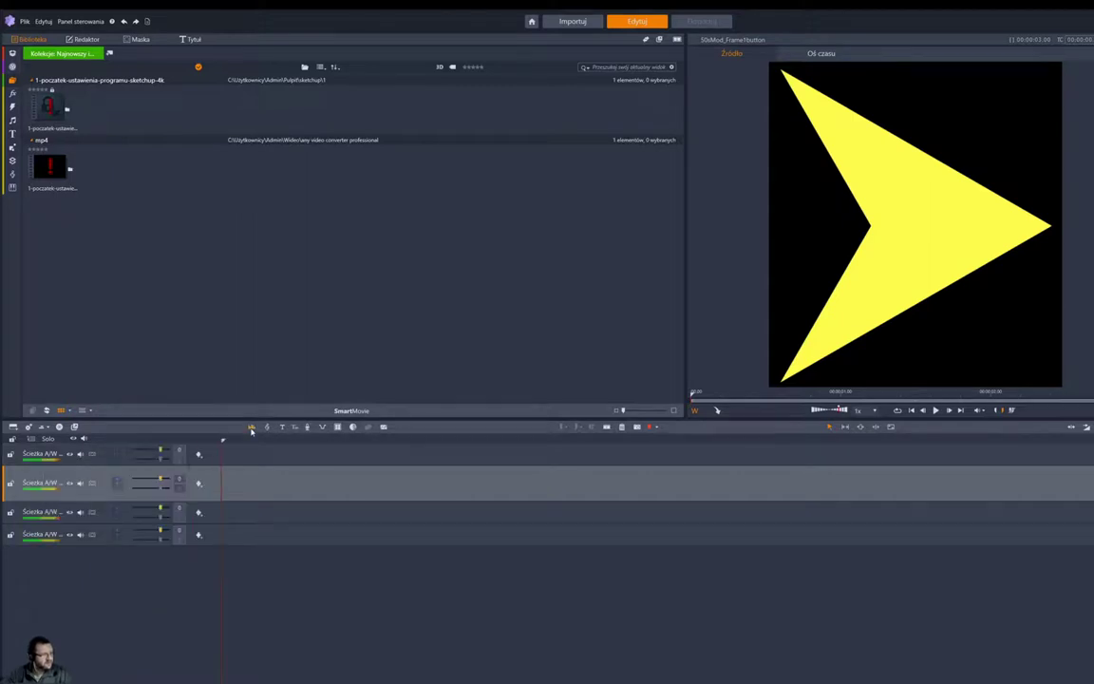
pyautogui.click(252, 427)
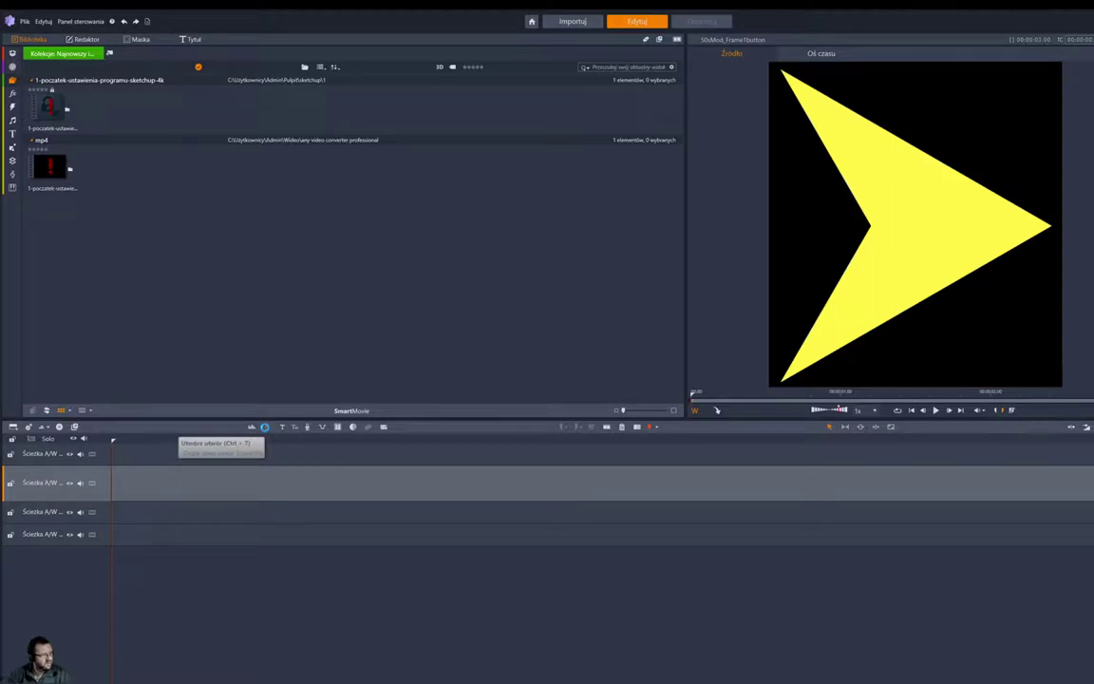
# - Preview the ScoreFitter songs House Fever from electronic music and Blue Wednesday from Jazz/Blues without adding either to the film
pyautogui.click(265, 428)
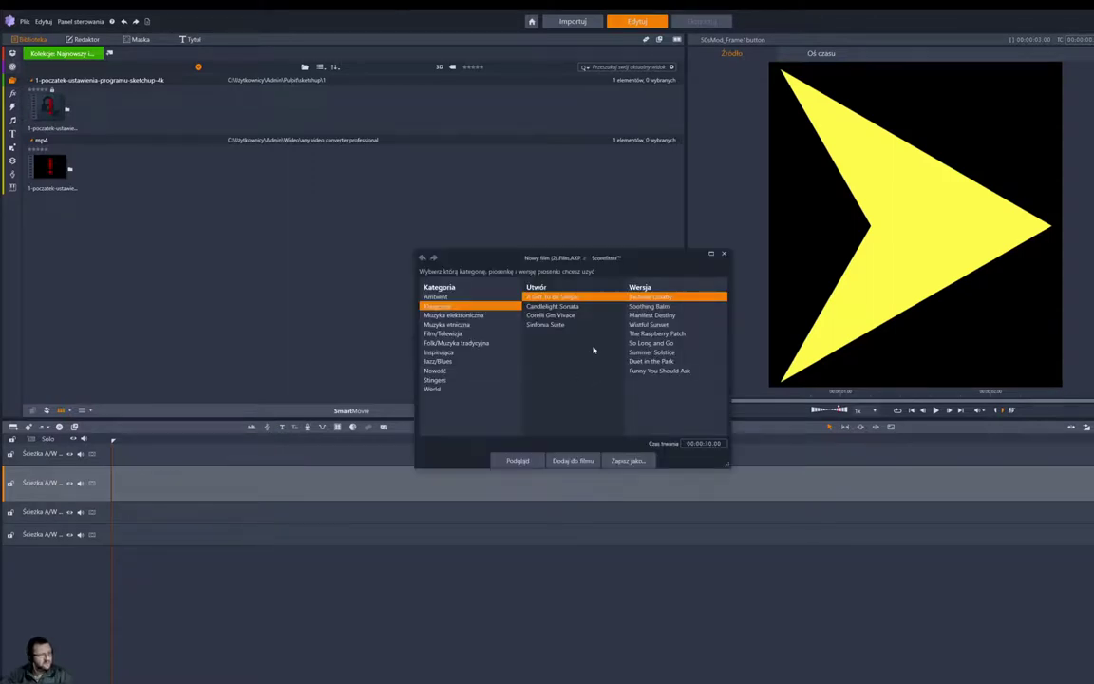
pyautogui.click(484, 316)
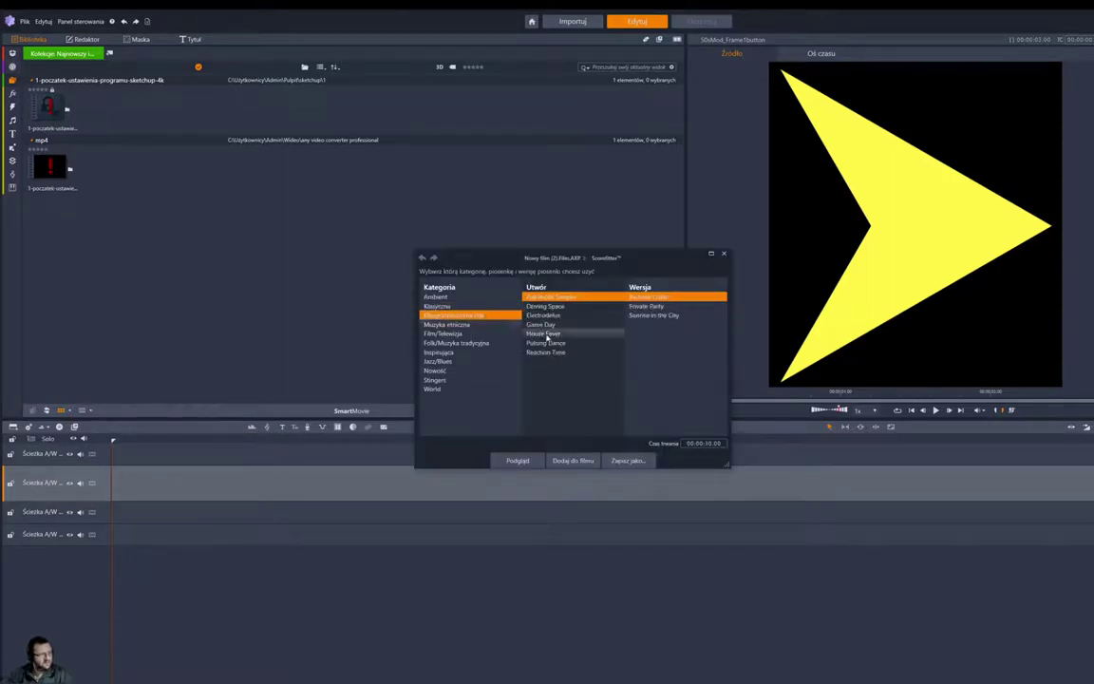
pyautogui.click(547, 334)
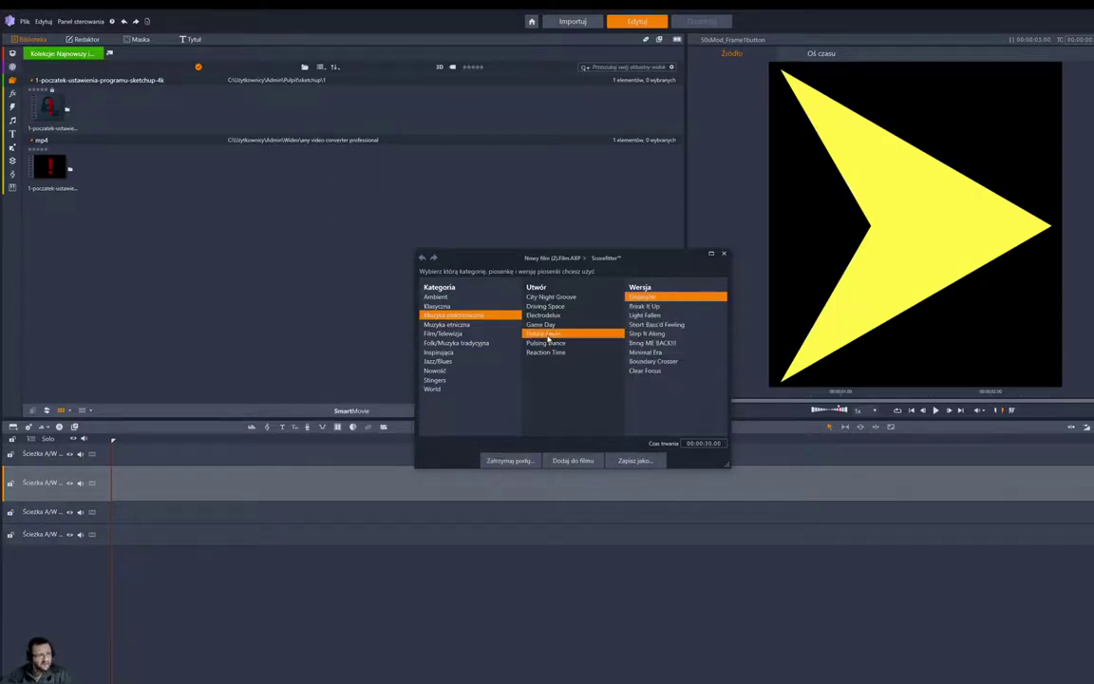
pyautogui.click(442, 362)
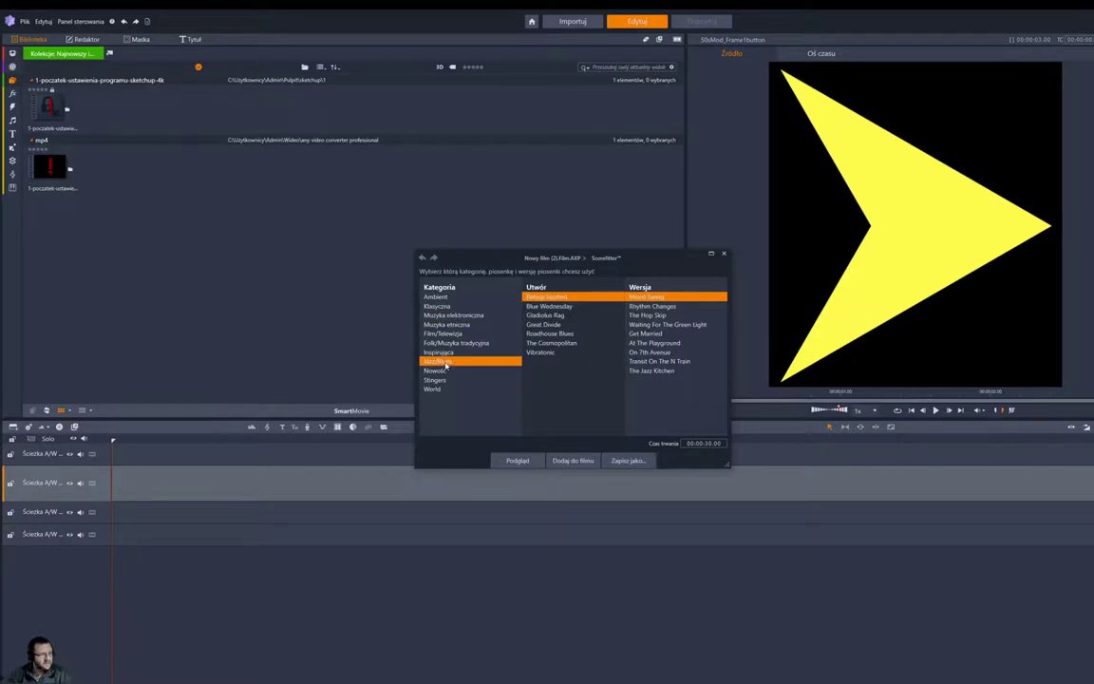
pyautogui.click(567, 307)
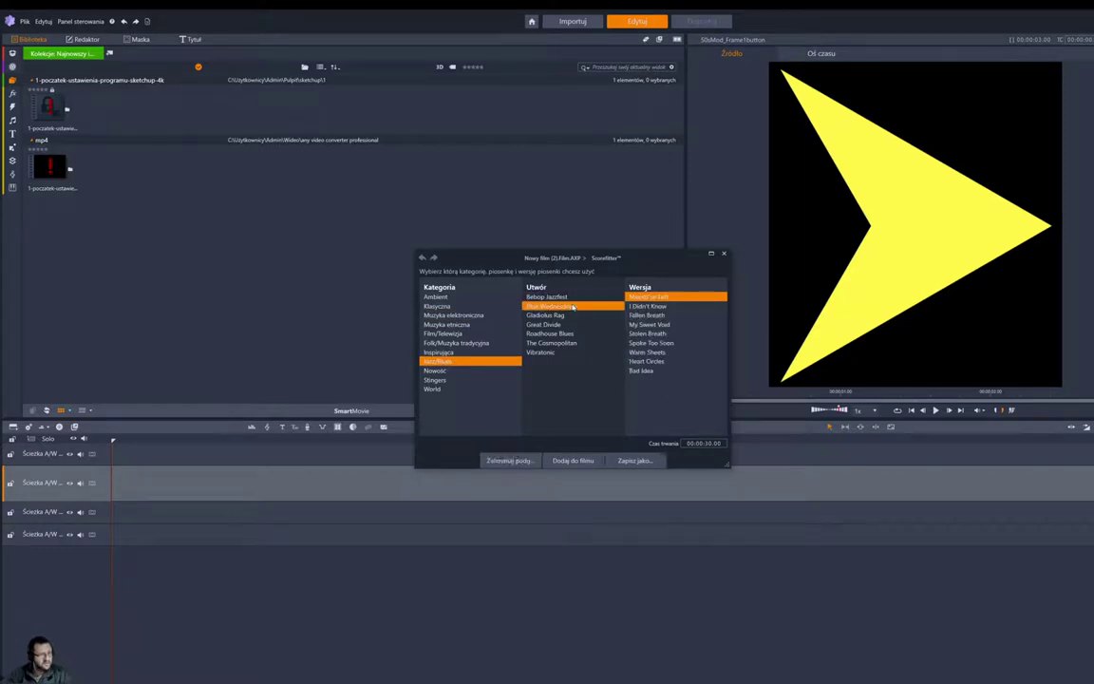
pyautogui.click(724, 256)
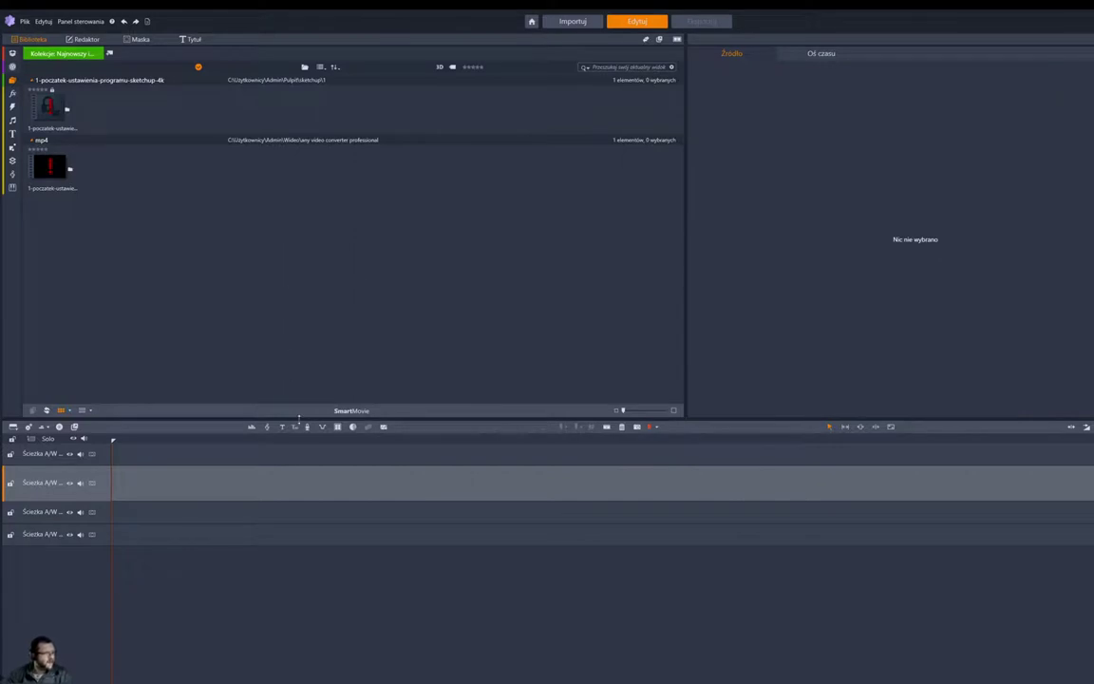
pyautogui.click(294, 427)
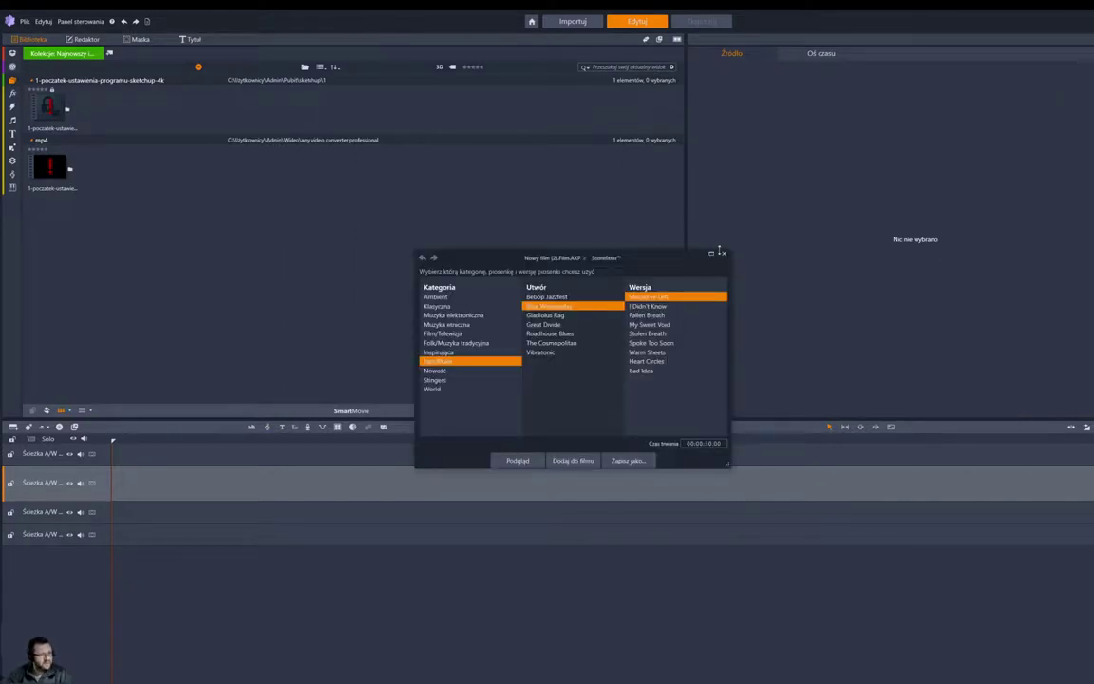
pyautogui.click(721, 253)
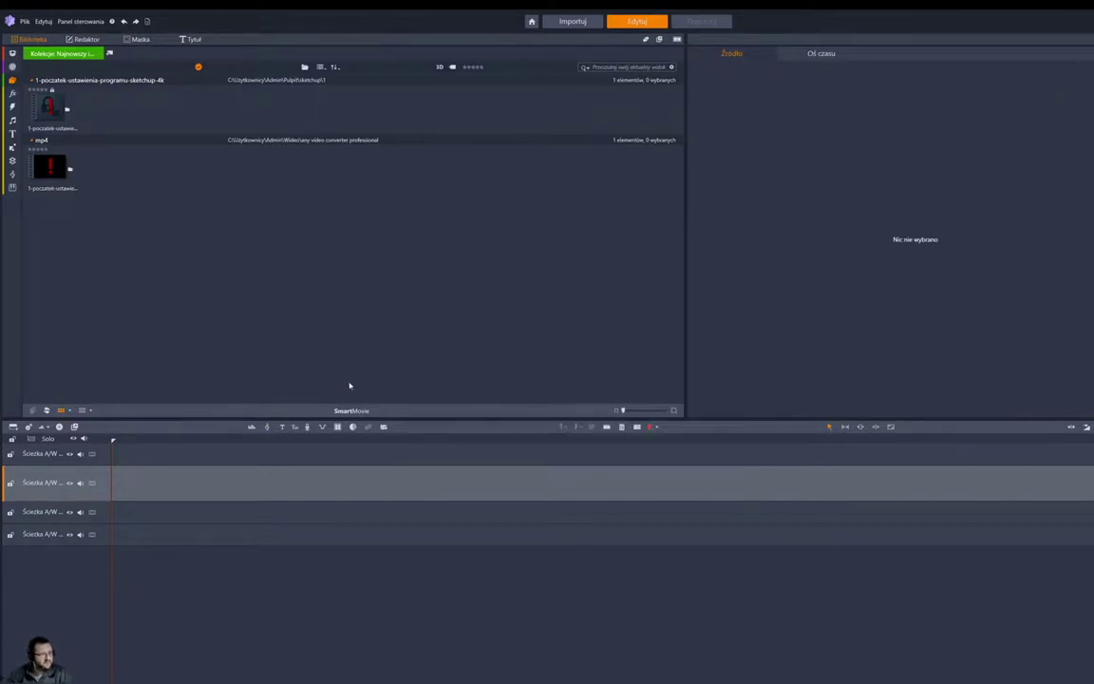
# - Add a new title to the timeline and replace its placeholder text with "jjkj"
pyautogui.click(281, 426)
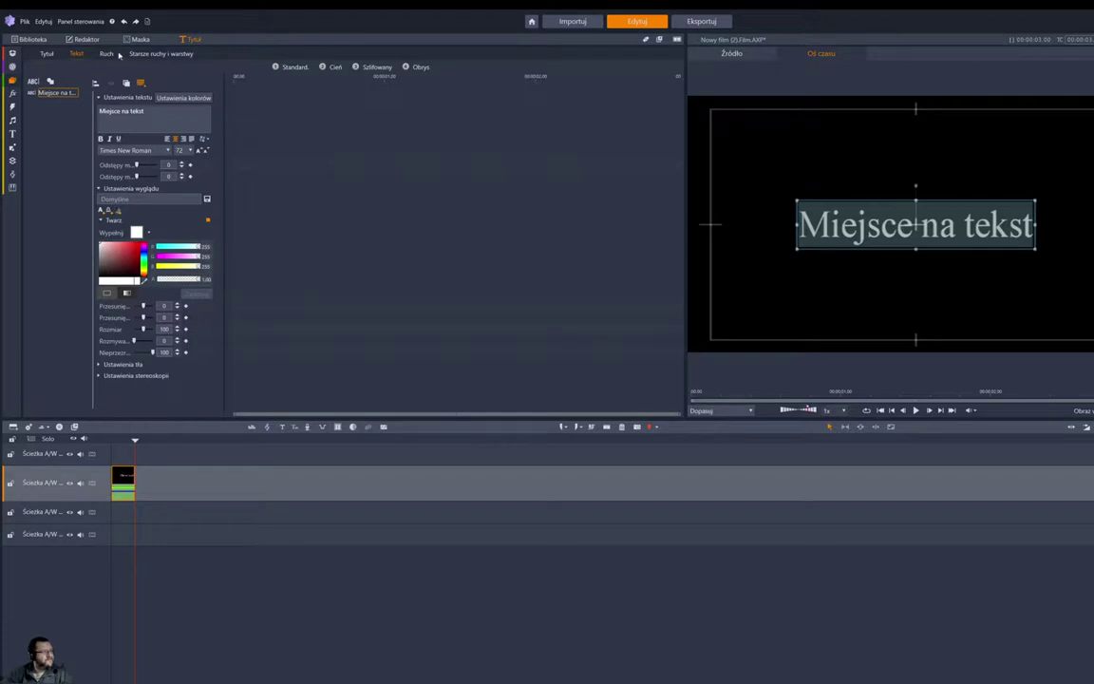
pyautogui.click(46, 54)
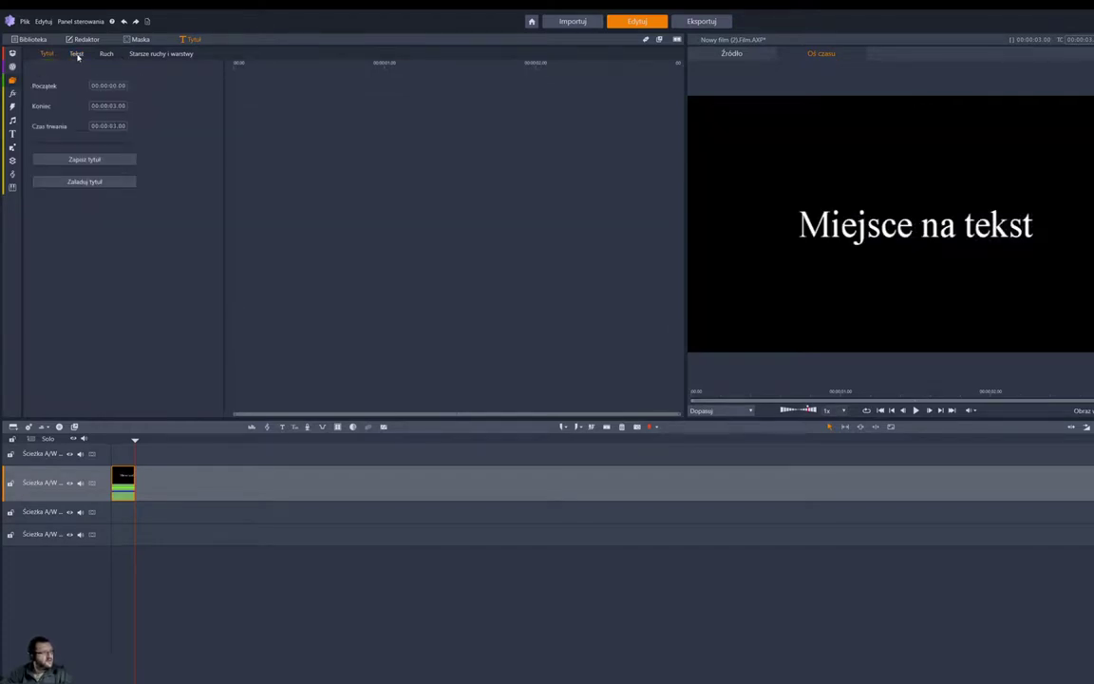
pyautogui.click(77, 54)
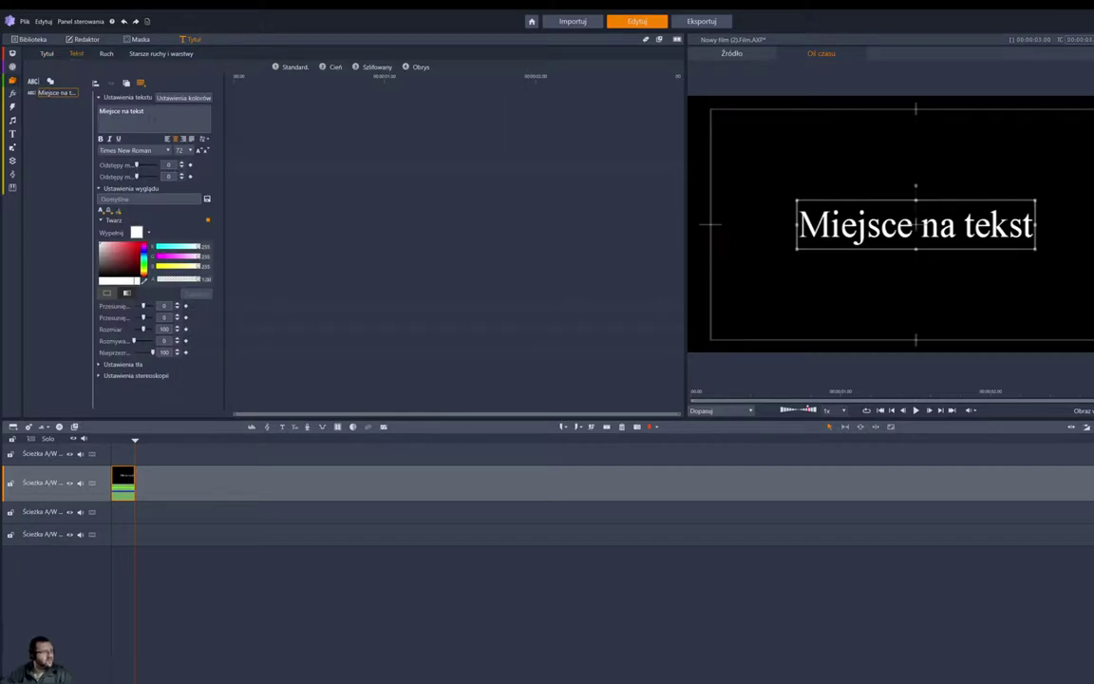
pyautogui.moveTo(149, 113); pyautogui.dragTo(96, 112)
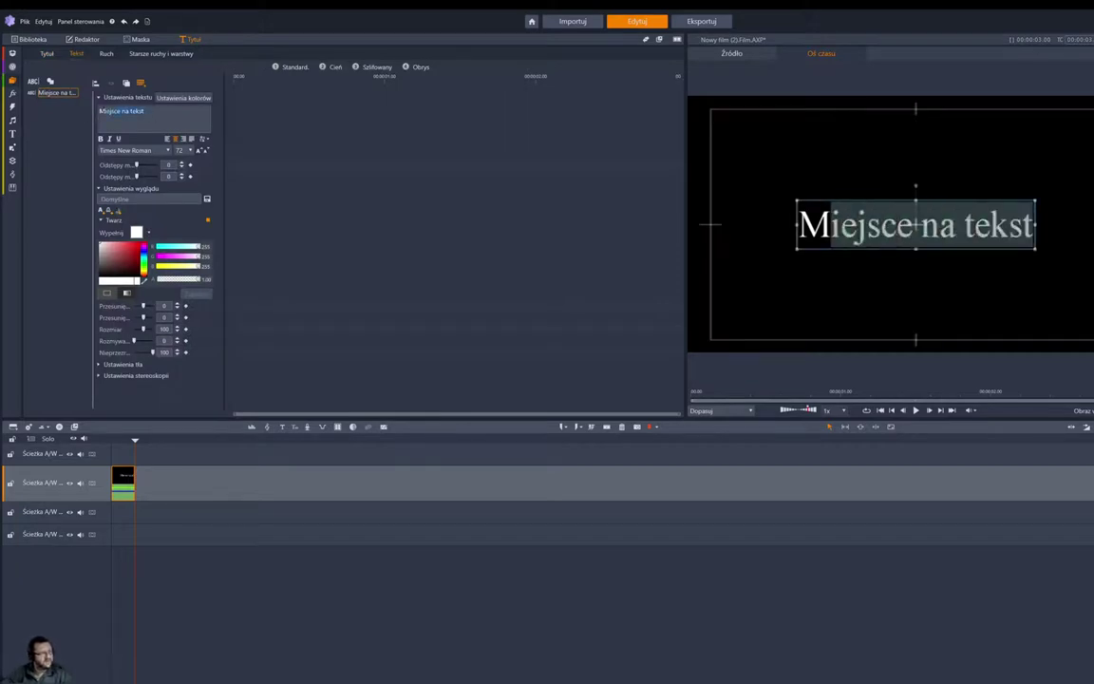
pyautogui.write('jjkj')
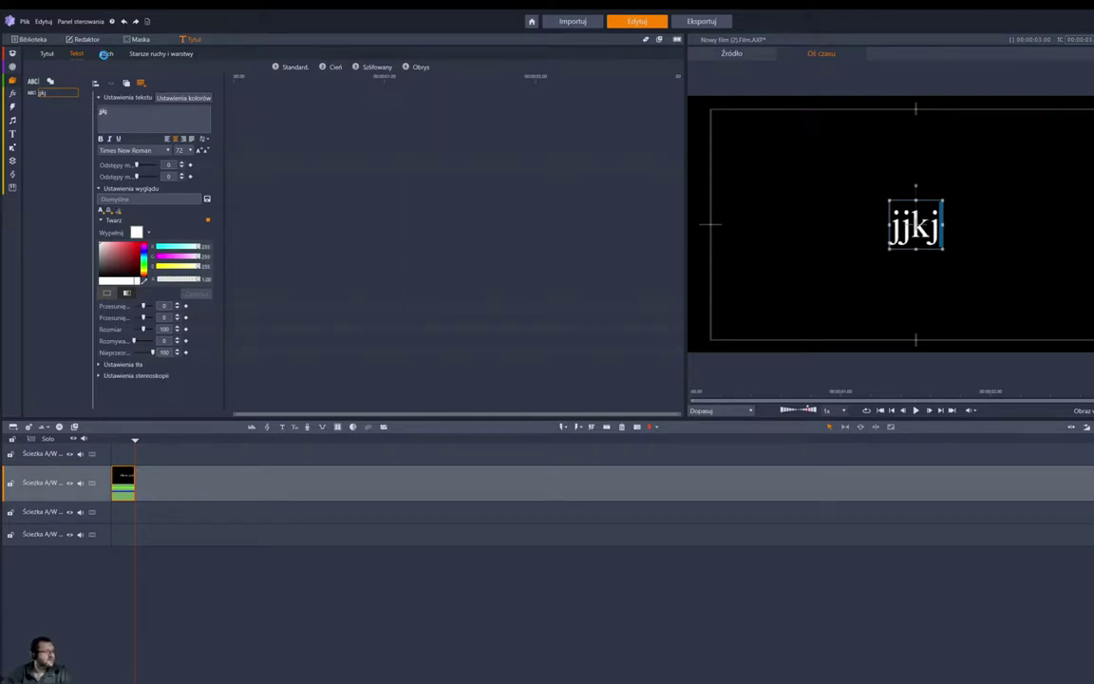
# - View the title's motion settings, its older motions and layers, and the available mask options
pyautogui.click(104, 55)
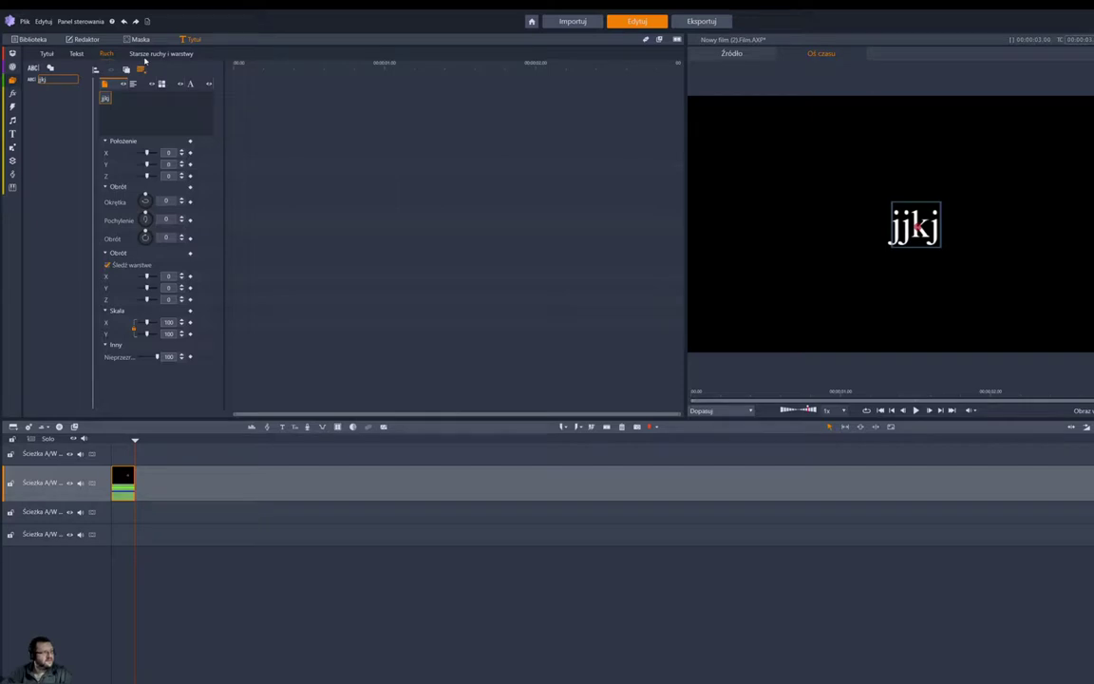
pyautogui.click(142, 54)
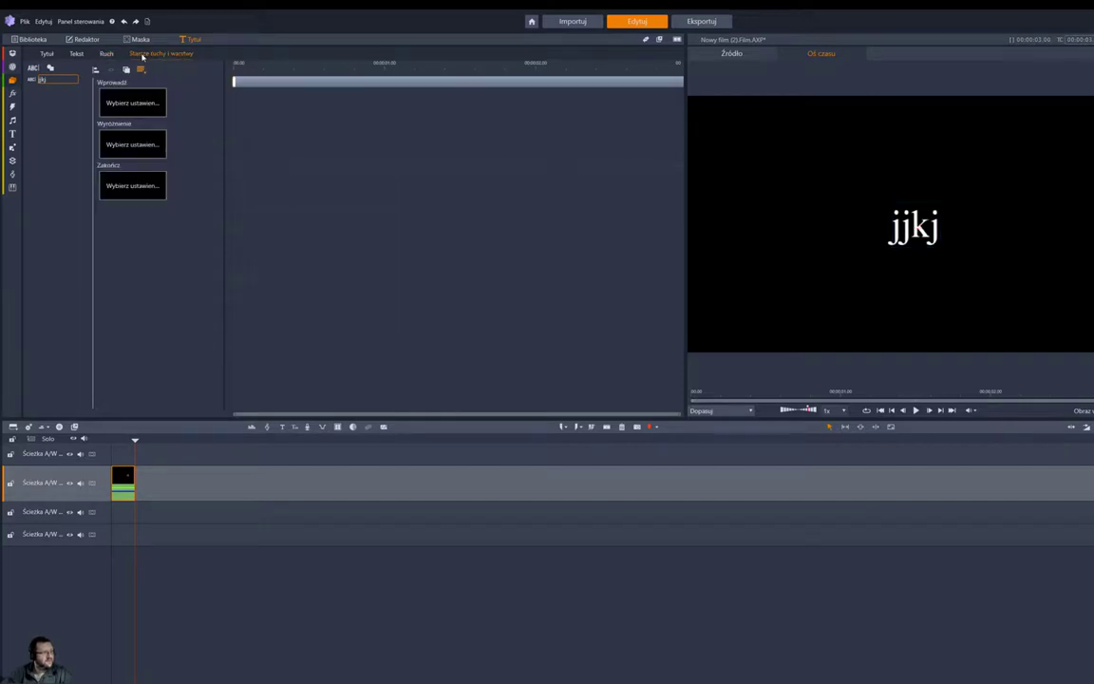
pyautogui.click(143, 39)
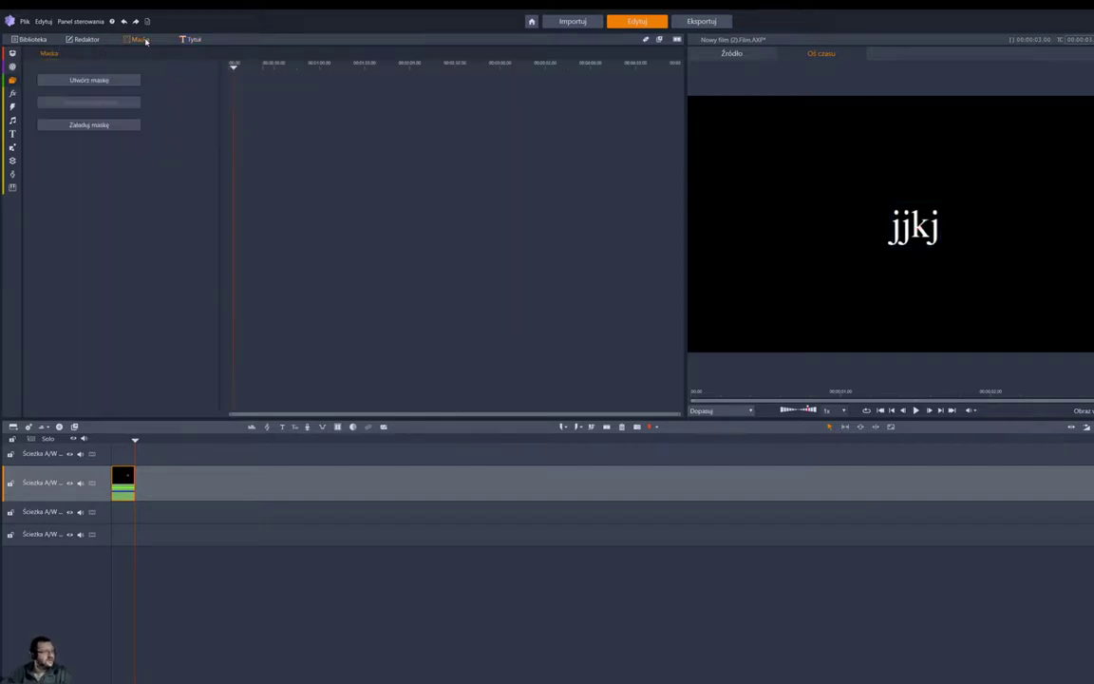
# - Tilt the title clip by setting Pochylenie to -49, and reset its Okrętka rotation to 0
pyautogui.click(86, 39)
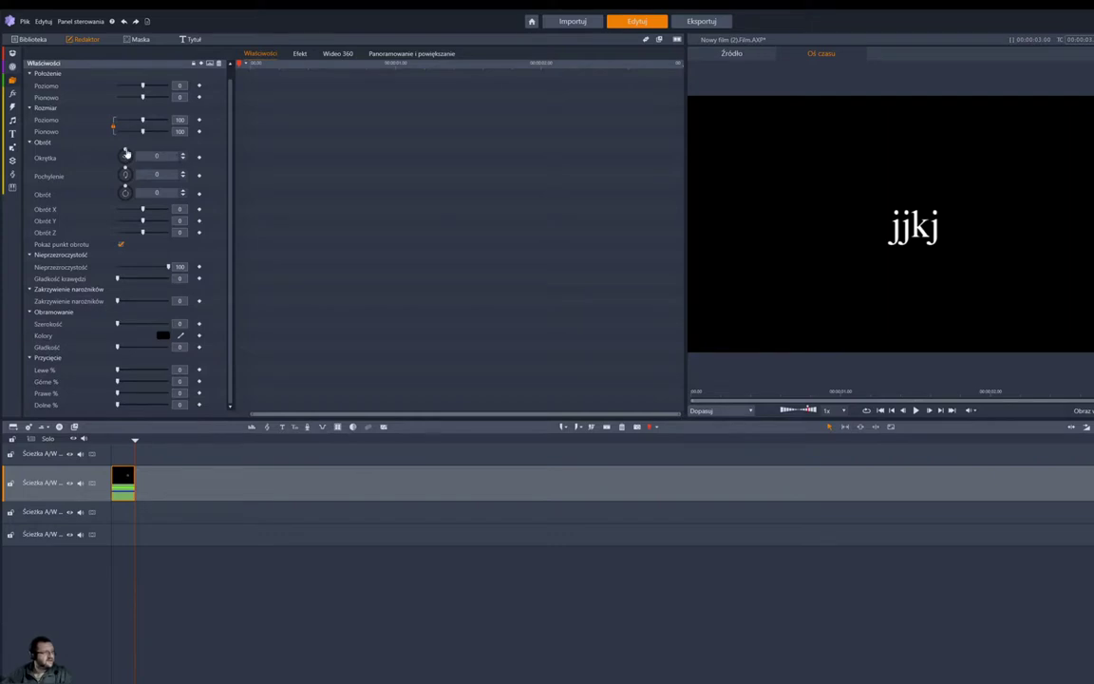
pyautogui.moveTo(125, 155)
pyautogui.mouseDown()
pyautogui.moveTo(133, 162)
pyautogui.moveTo(112, 146)
pyautogui.moveTo(125, 169)
pyautogui.moveTo(107, 156)
pyautogui.moveTo(112, 175)
pyautogui.mouseUp()
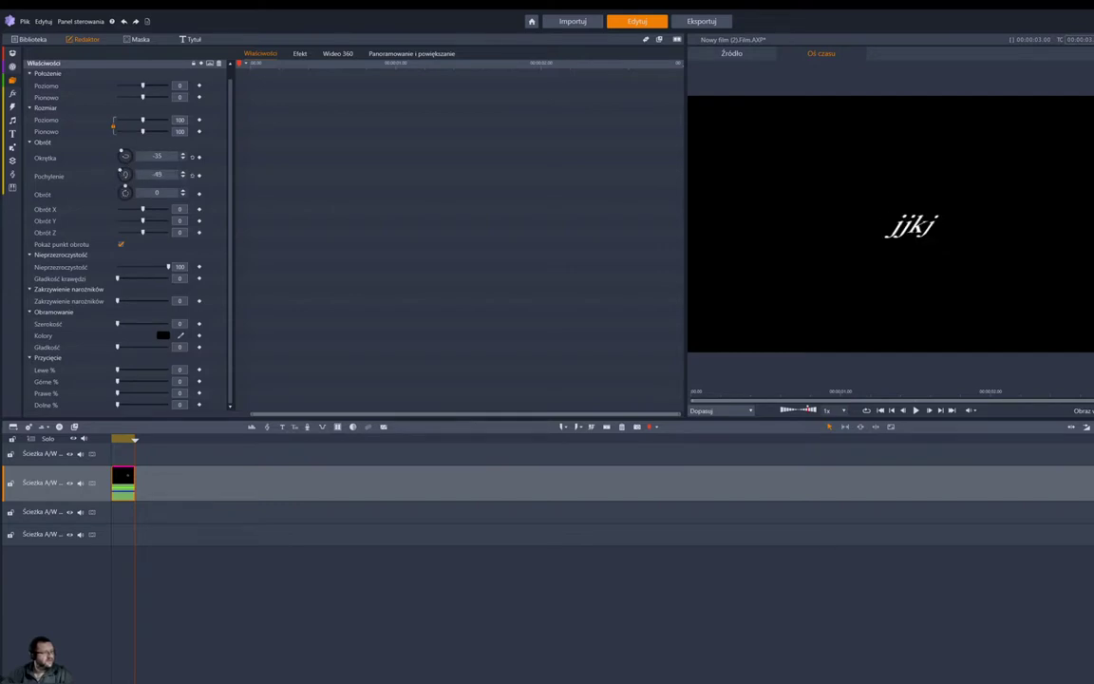
pyautogui.click(171, 156)
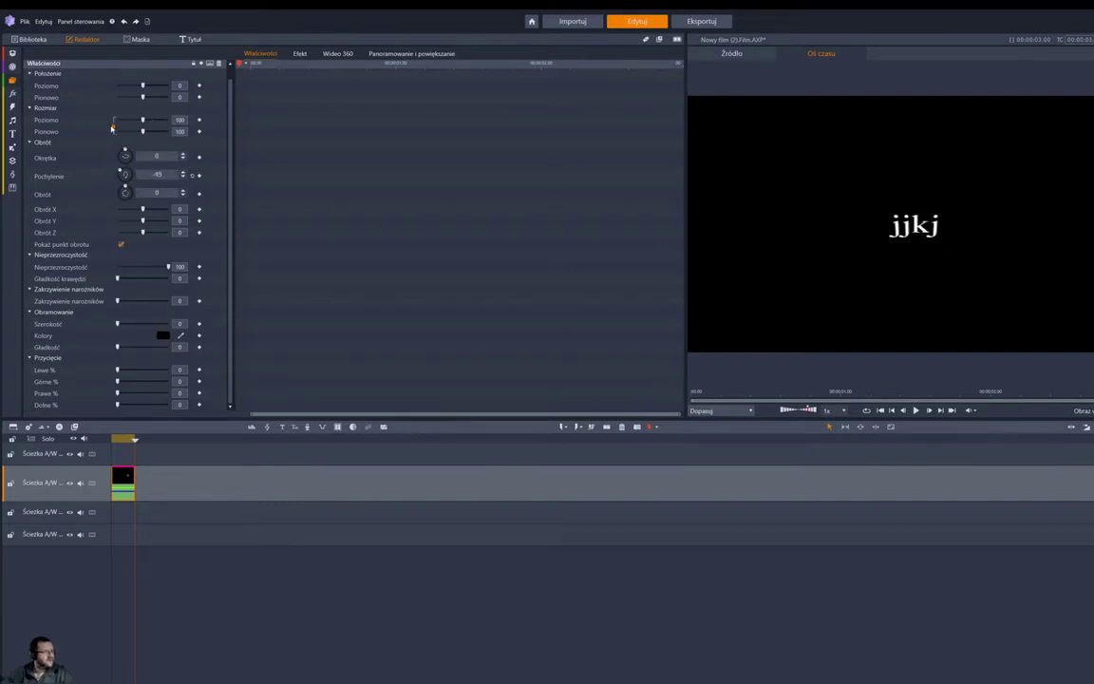
# - Try scaling the title to about 106.9 and moving it upward, and reset both the vertical position and size
pyautogui.moveTo(138, 122); pyautogui.dragTo(155, 98)
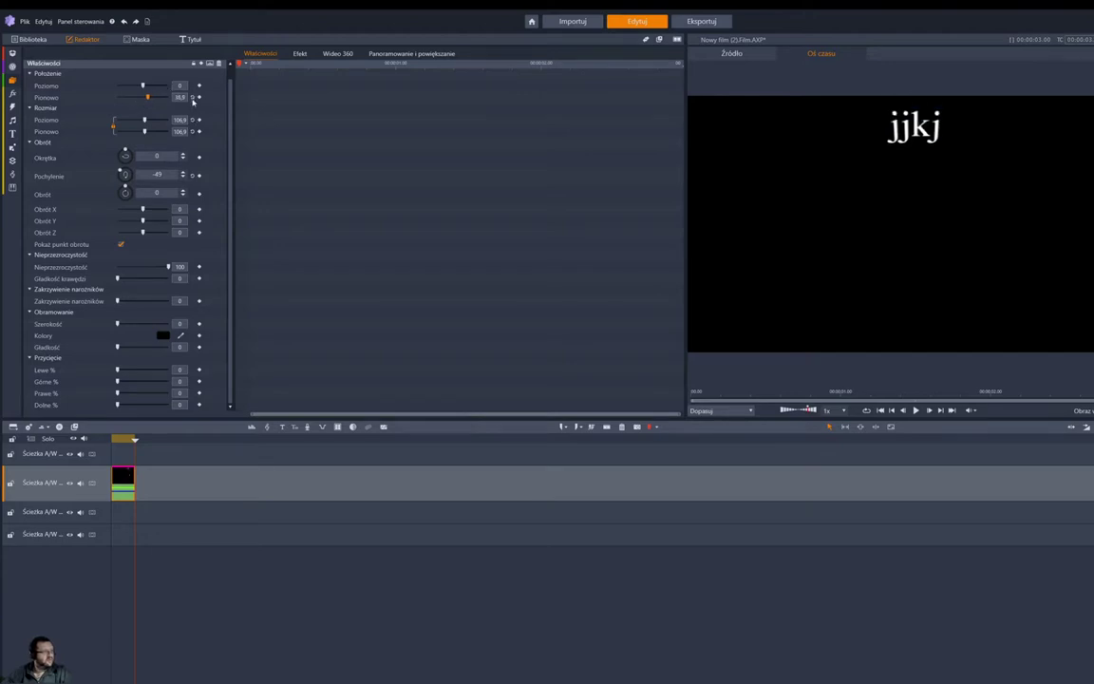
pyautogui.click(191, 99)
pyautogui.click(191, 120)
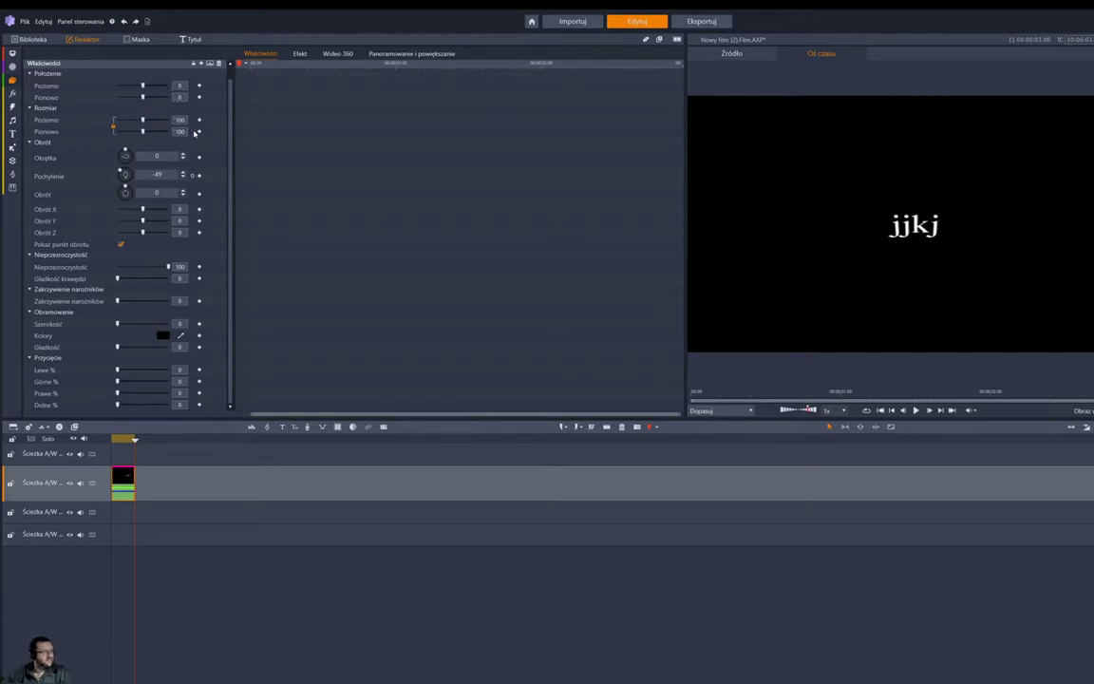
# - Reopen the title for editing and assign the 04 - Zanikanie preset as its entrance motion
pyautogui.click(299, 54)
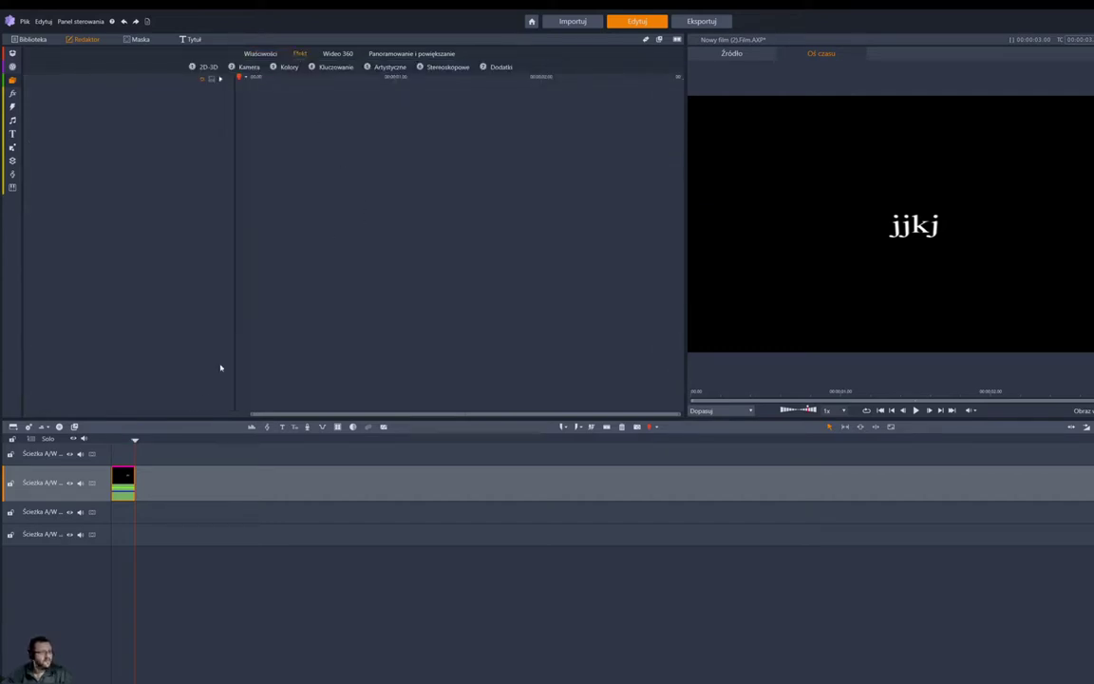
pyautogui.rightClick(118, 484)
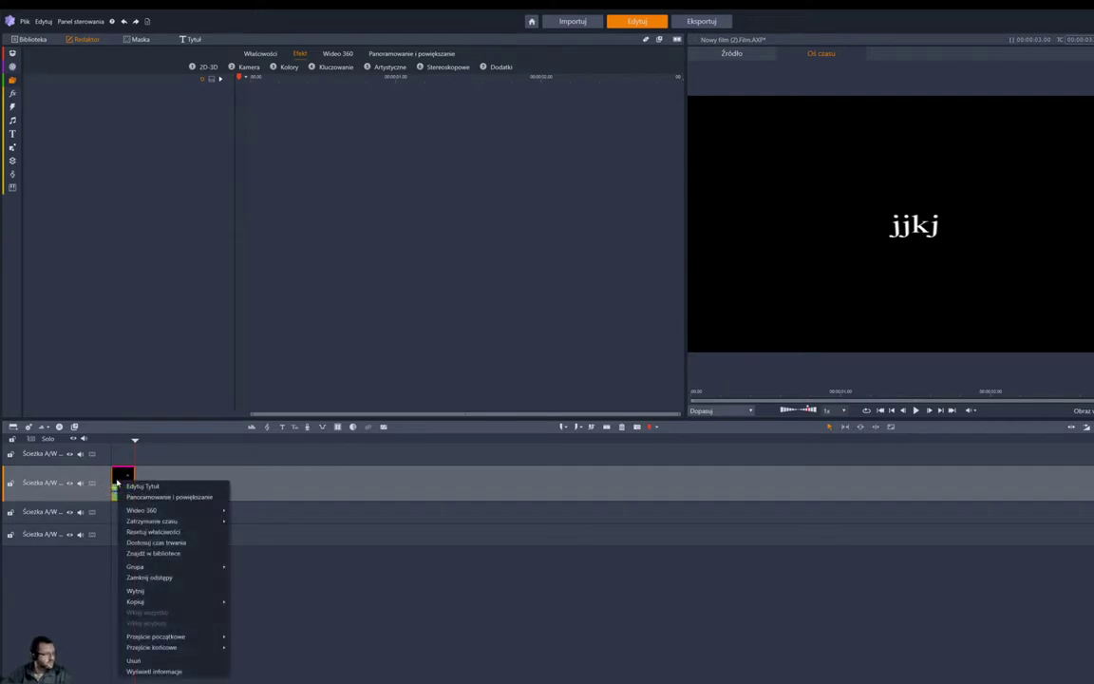
pyautogui.click(139, 486)
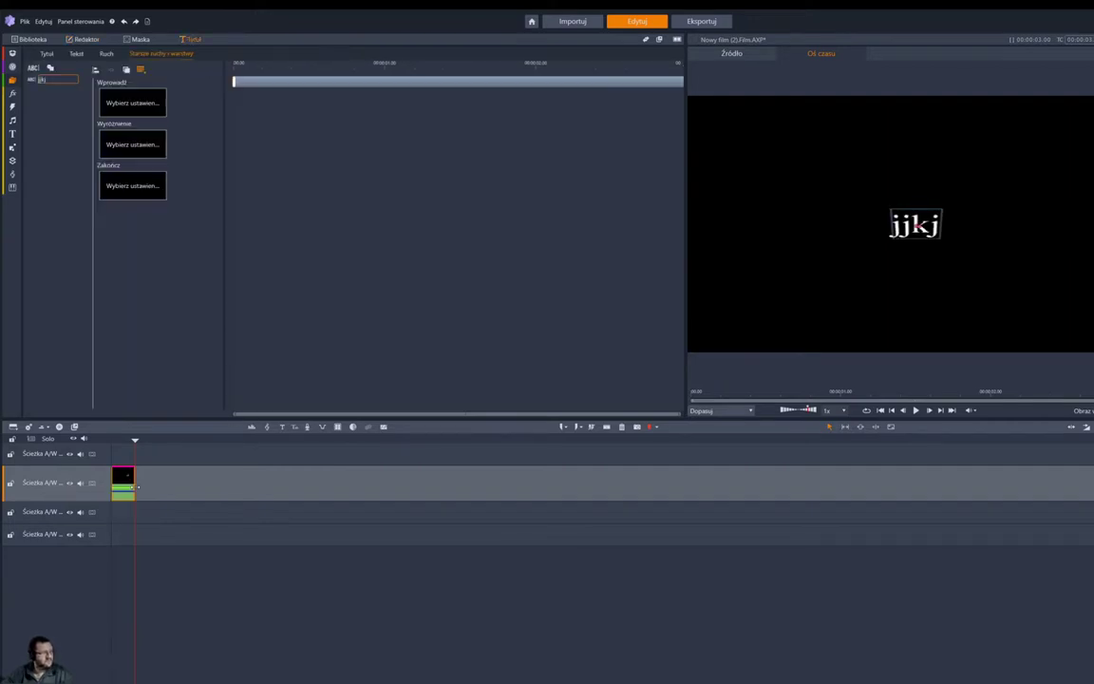
pyautogui.click(116, 107)
pyautogui.click(149, 87)
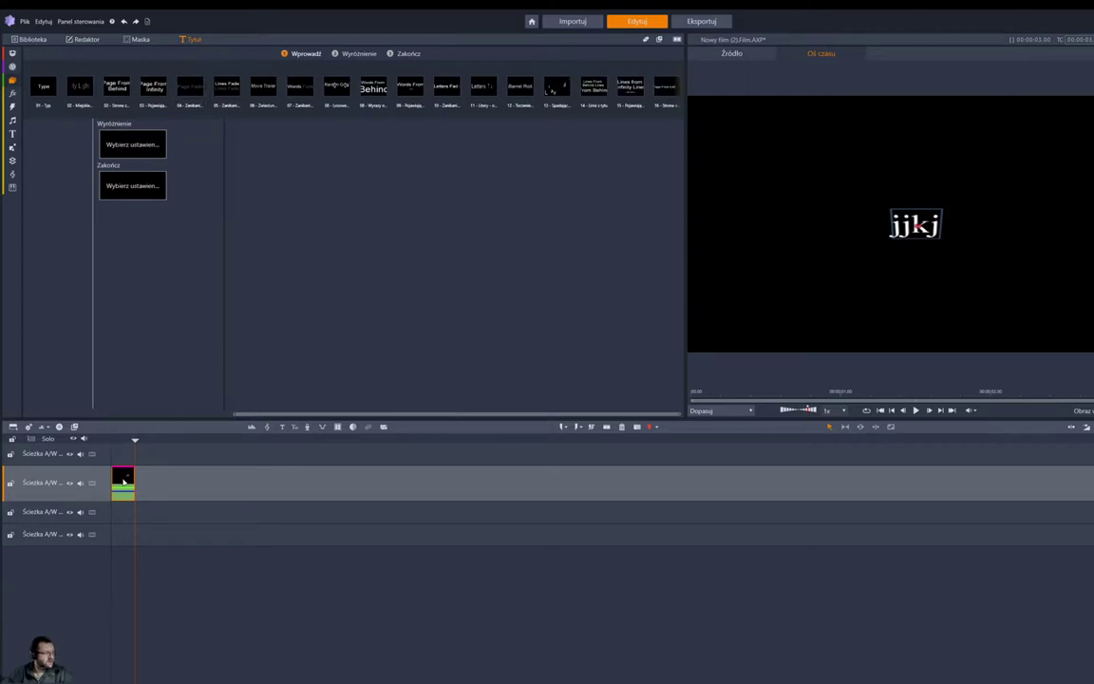
pyautogui.rightClick(123, 483)
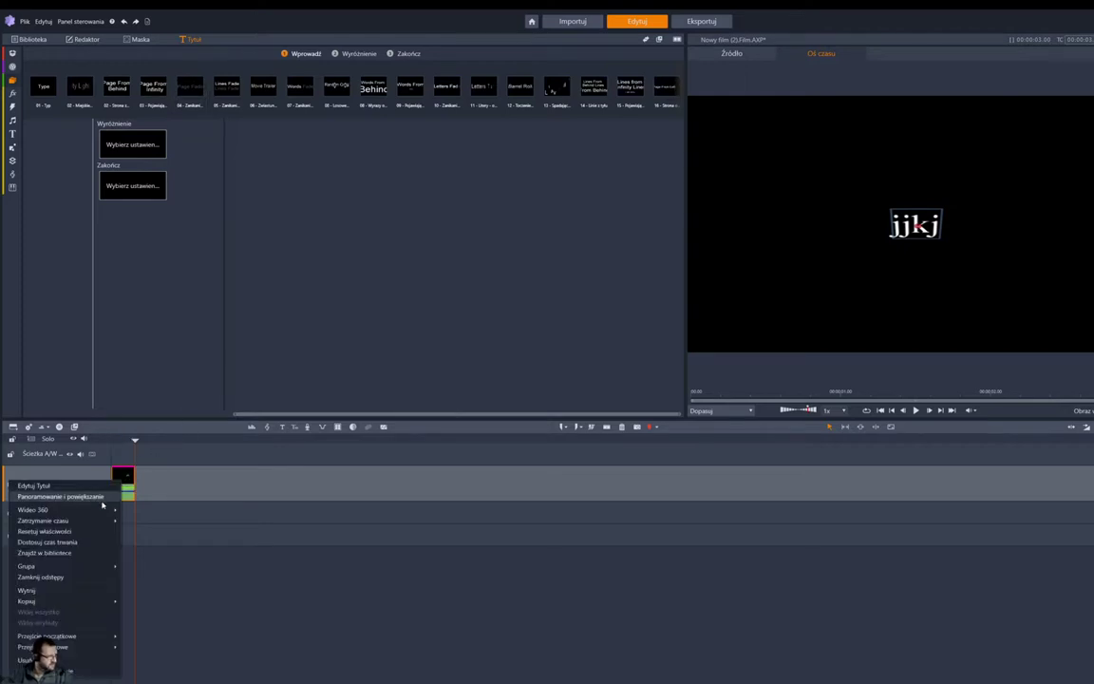
pyautogui.click(82, 496)
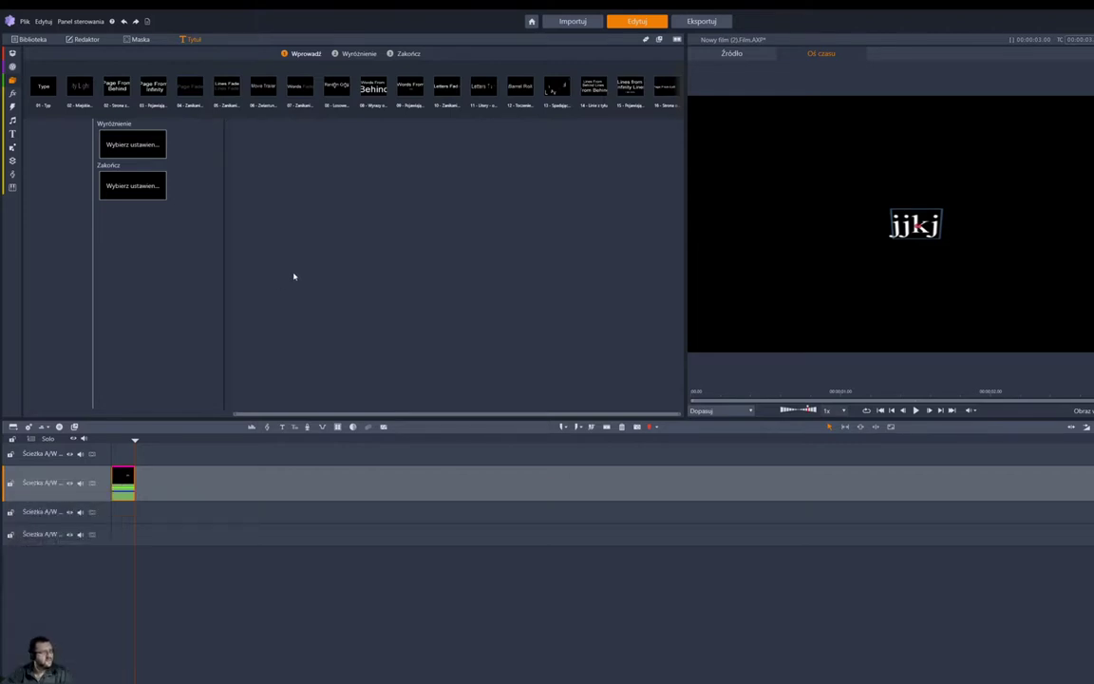
pyautogui.click(187, 86)
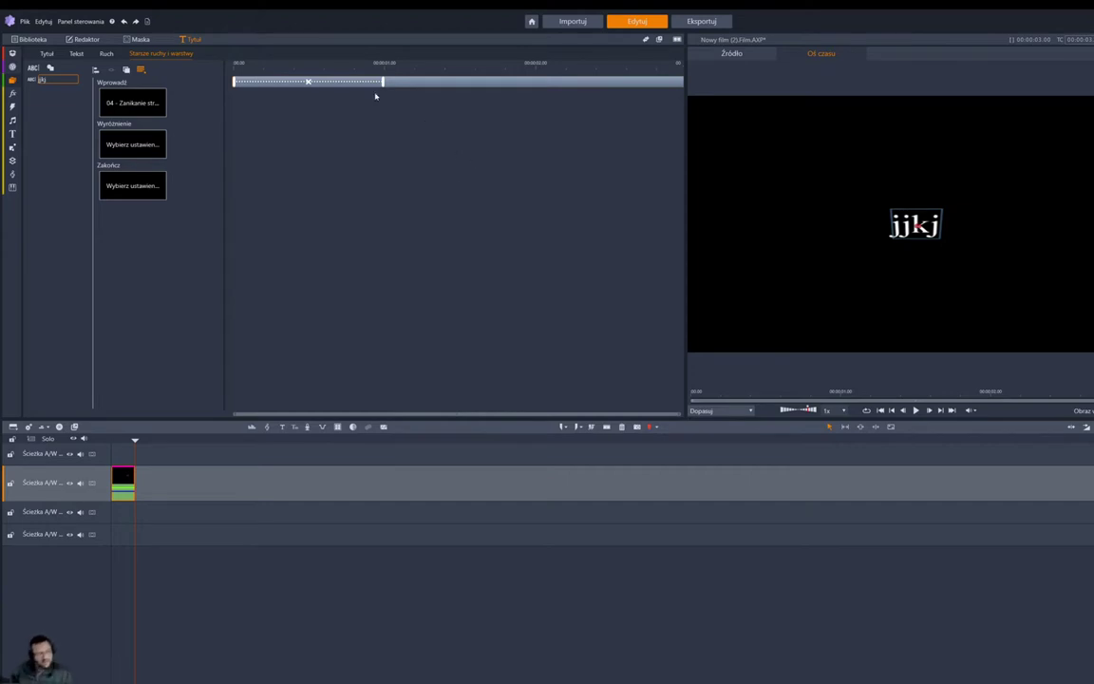
# - View the mask options and the film's export settings, and return to the edit workspace
pyautogui.click(139, 39)
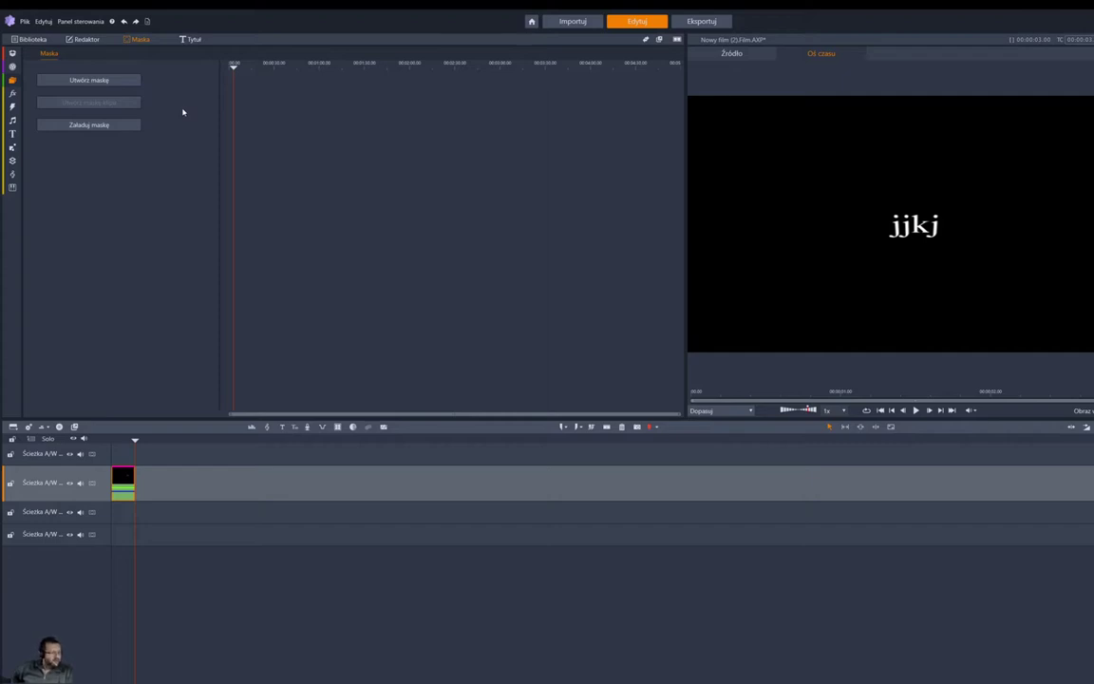
pyautogui.click(719, 20)
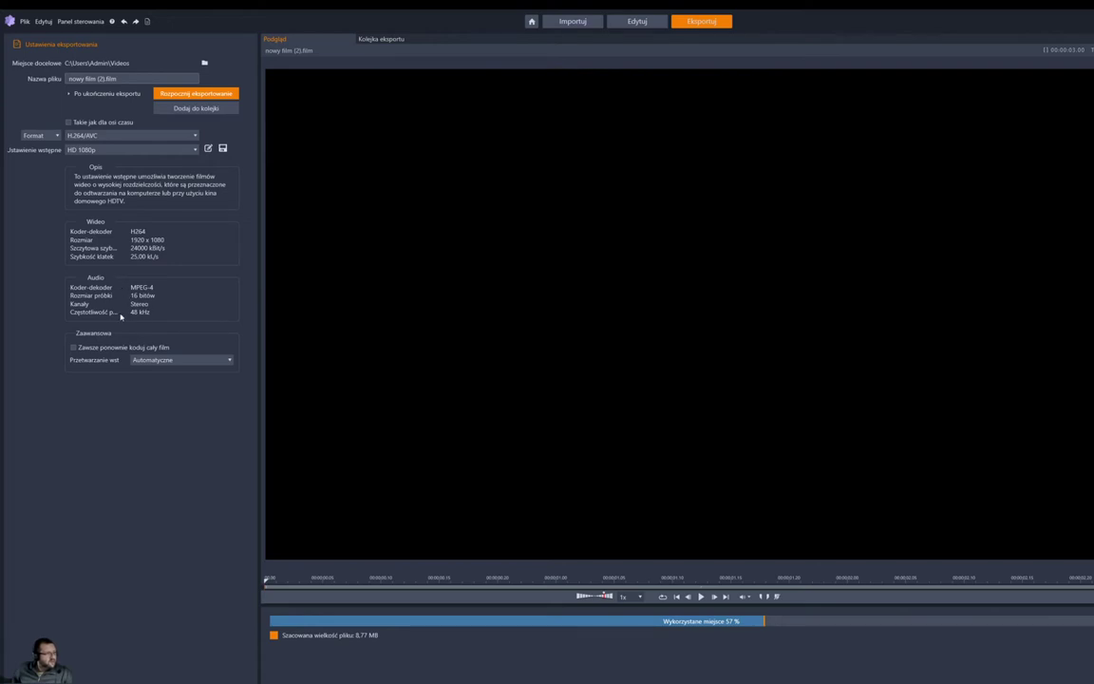
pyautogui.click(570, 23)
pyautogui.click(619, 23)
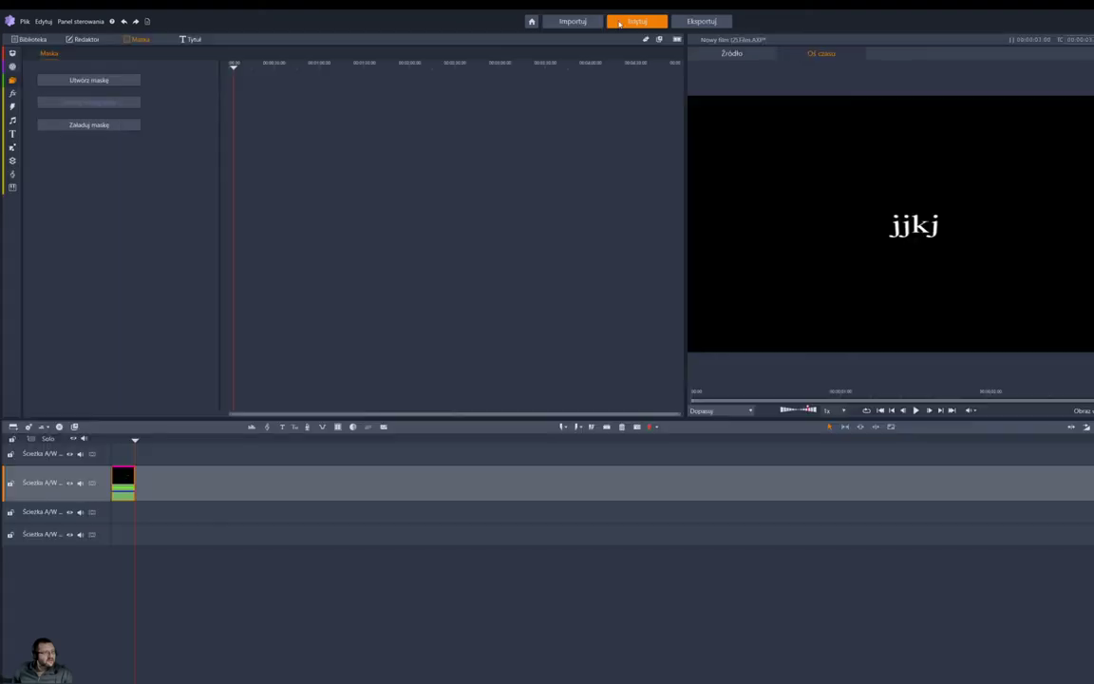